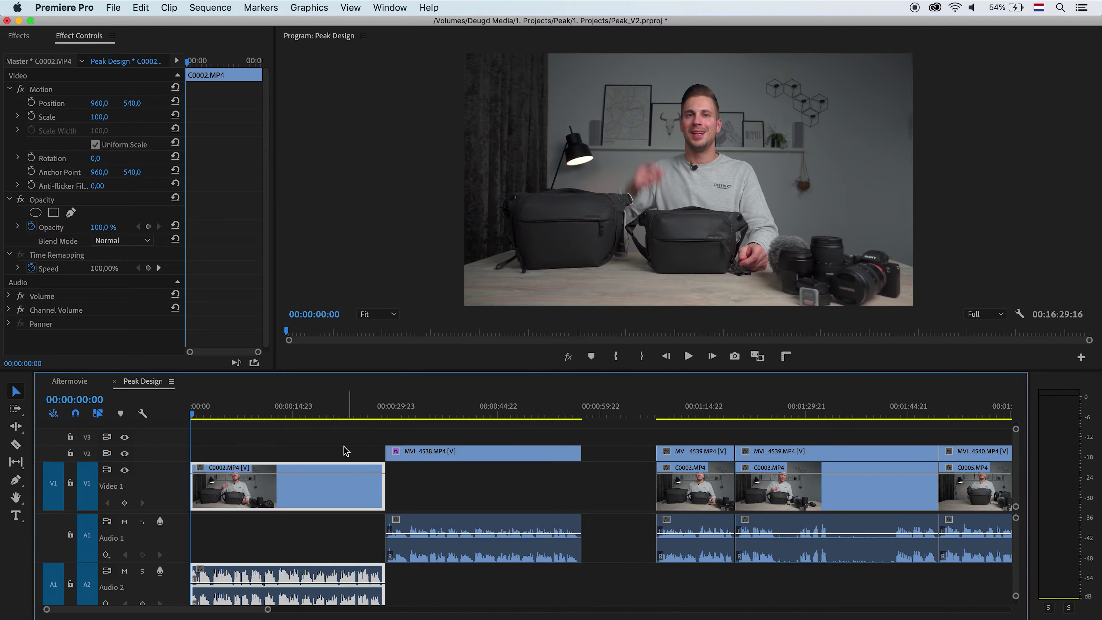
Move the MVI_4538 video and audio earlier to overlap C0002, then select both clip pairs.
left_click(432, 416)
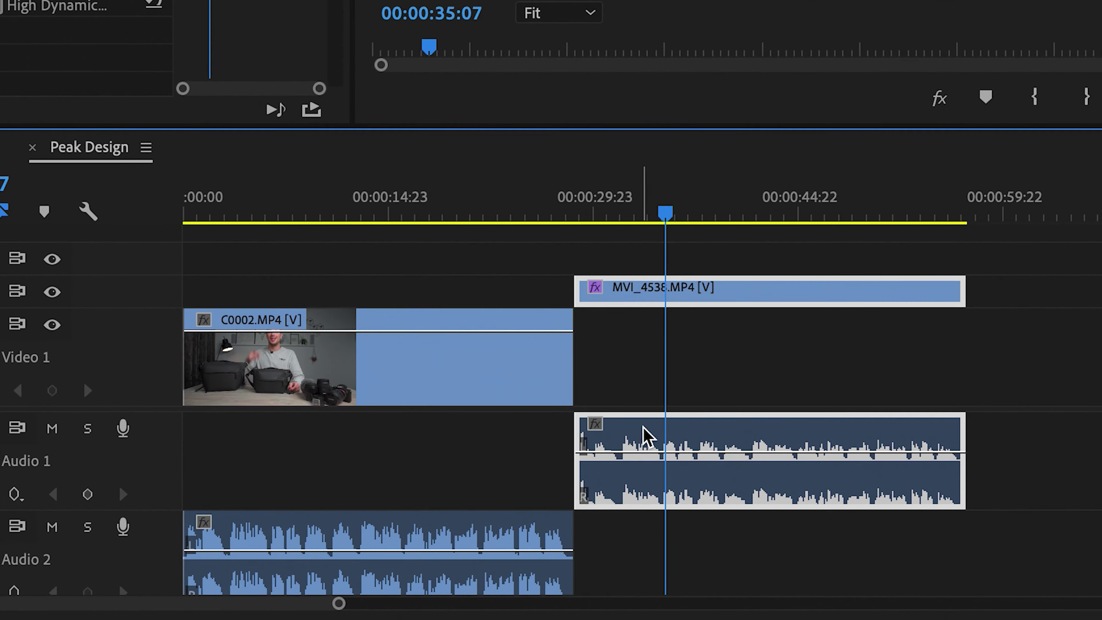
left_click(646, 292)
mouse_move(646, 292)
left_mouse_down()
mouse_move(337, 295)
mouse_move(581, 297)
left_mouse_up()
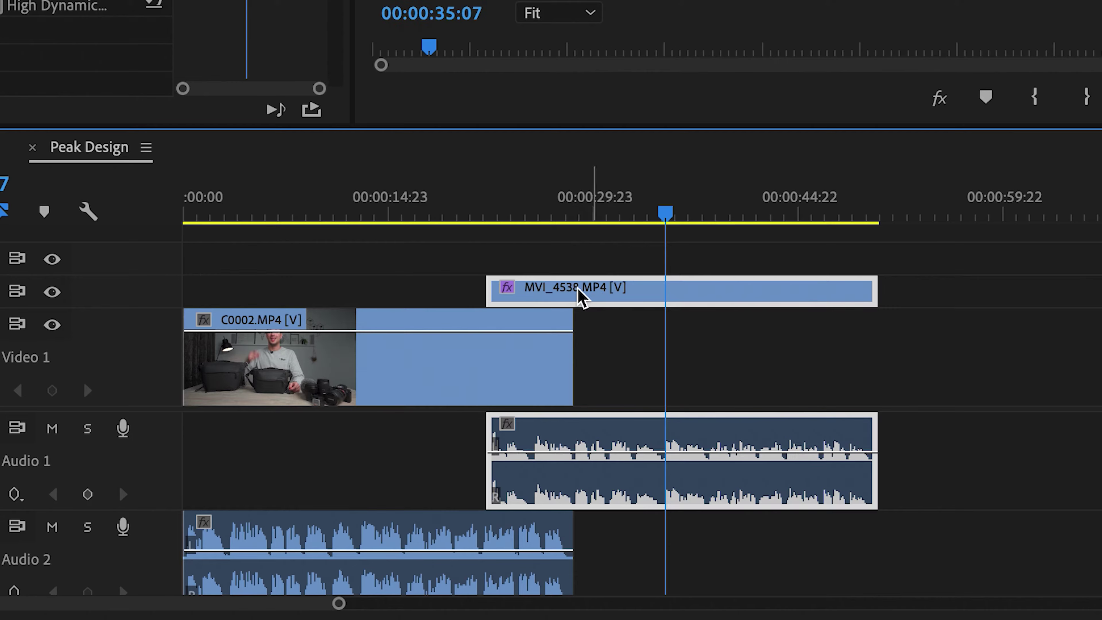
left_click(383, 268)
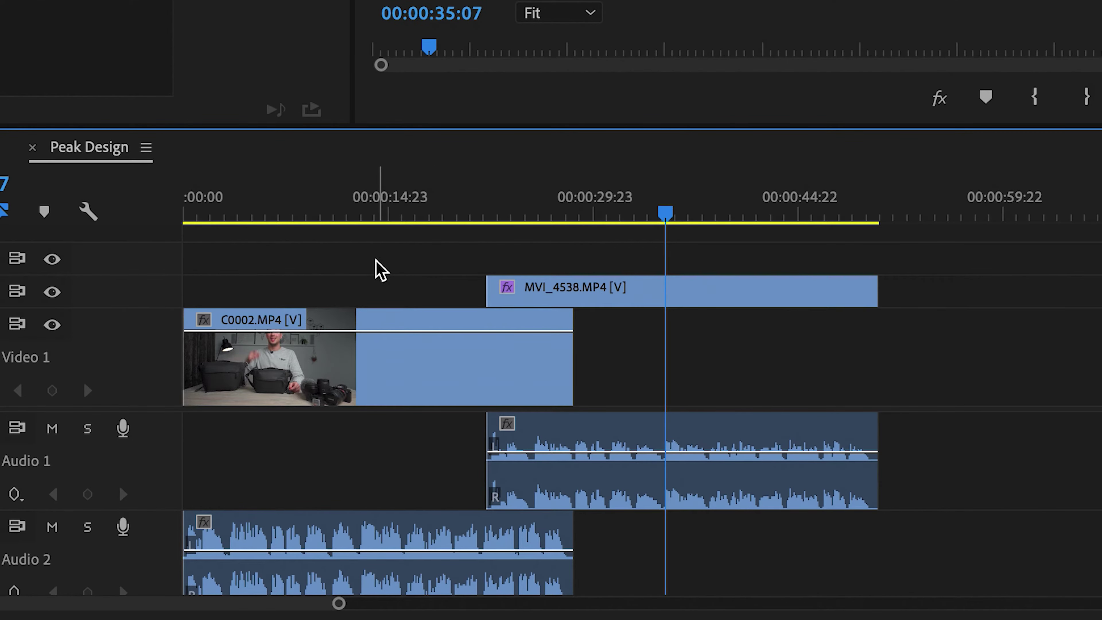
left_click_drag(376, 261, 599, 389)
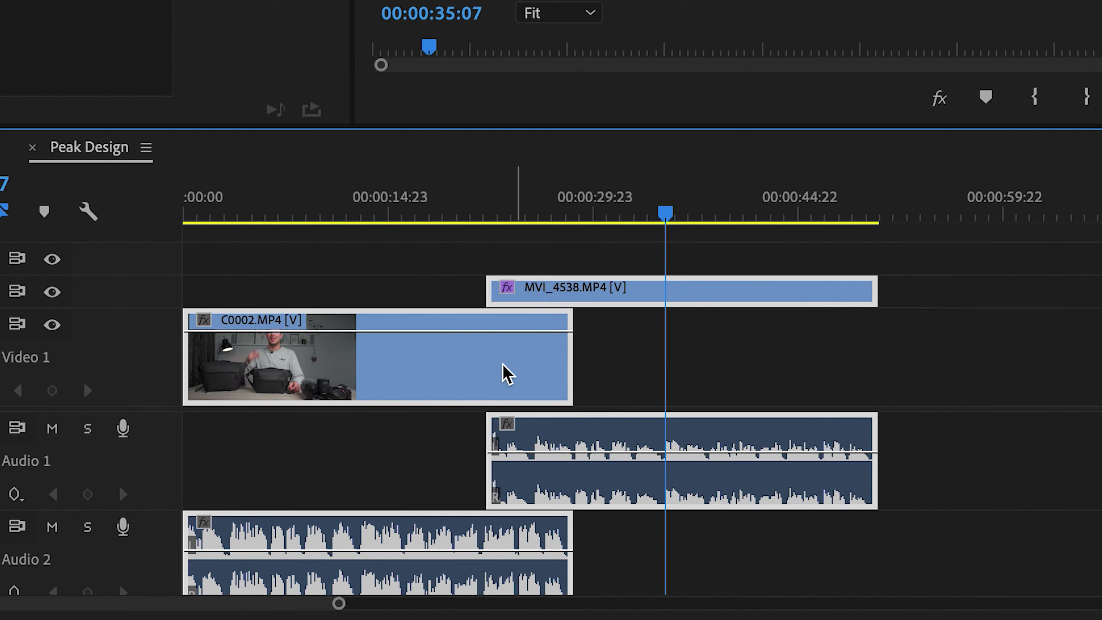
Synchronize the selected C0002 and MVI_4538 clips using Audio as the sync point.
right_click(507, 375)
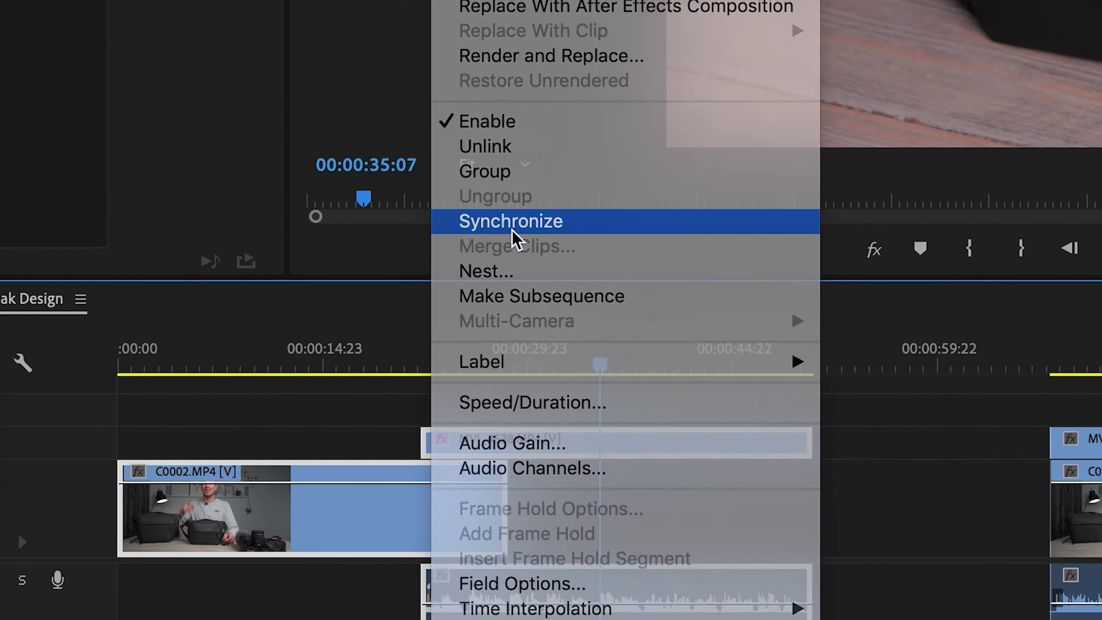
left_click(525, 220)
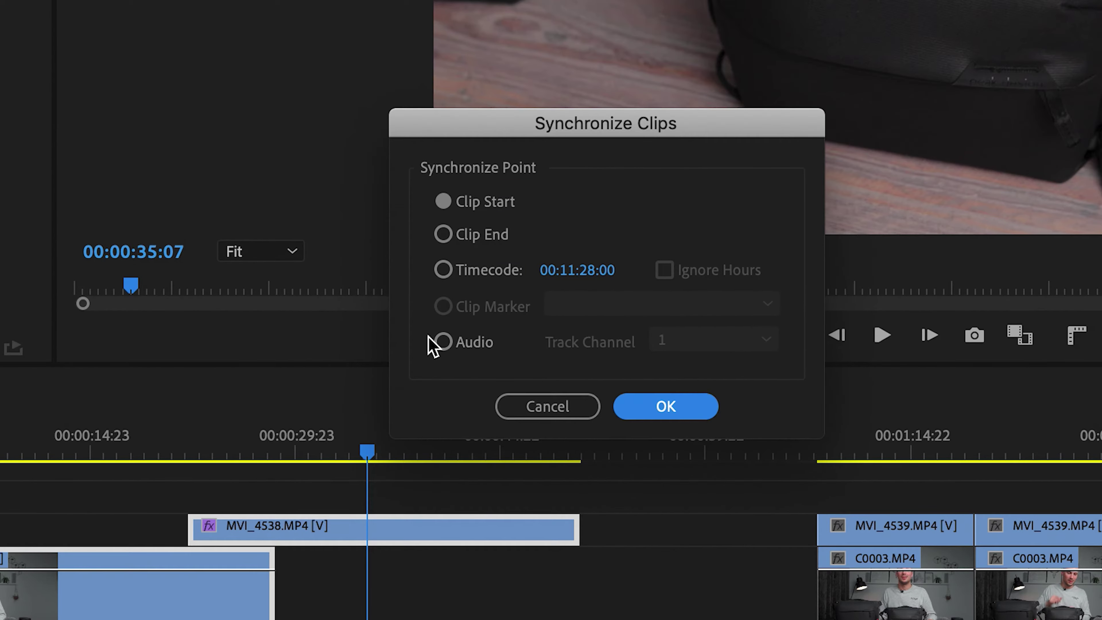
left_click(442, 342)
left_click(648, 412)
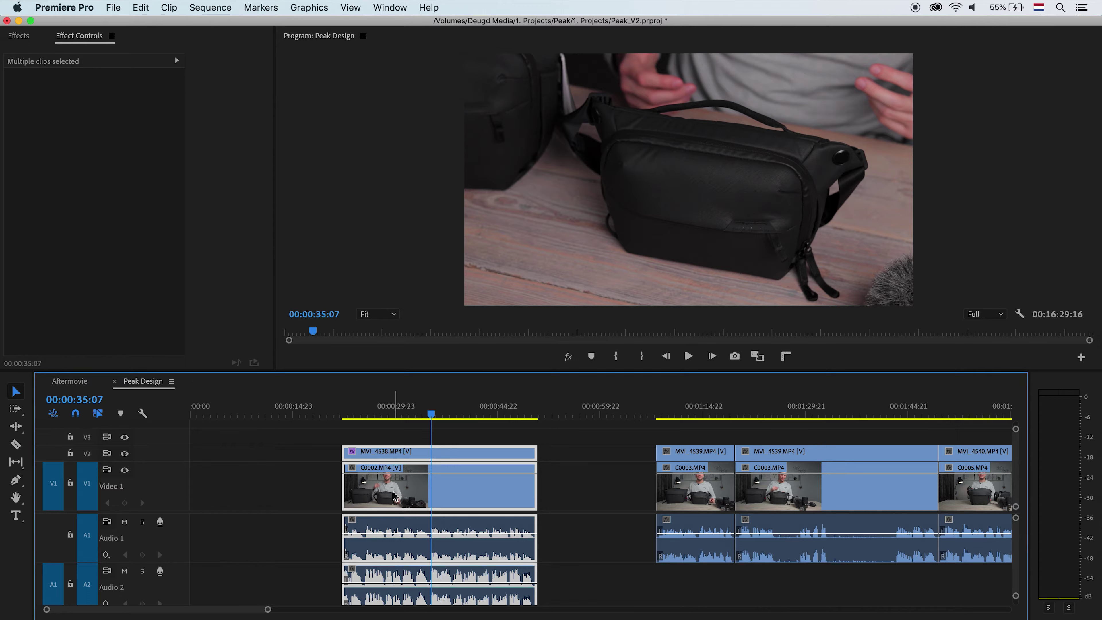
Delete the C0002 audio clip from the Audio 2 track.
left_click(322, 578)
left_click(370, 577)
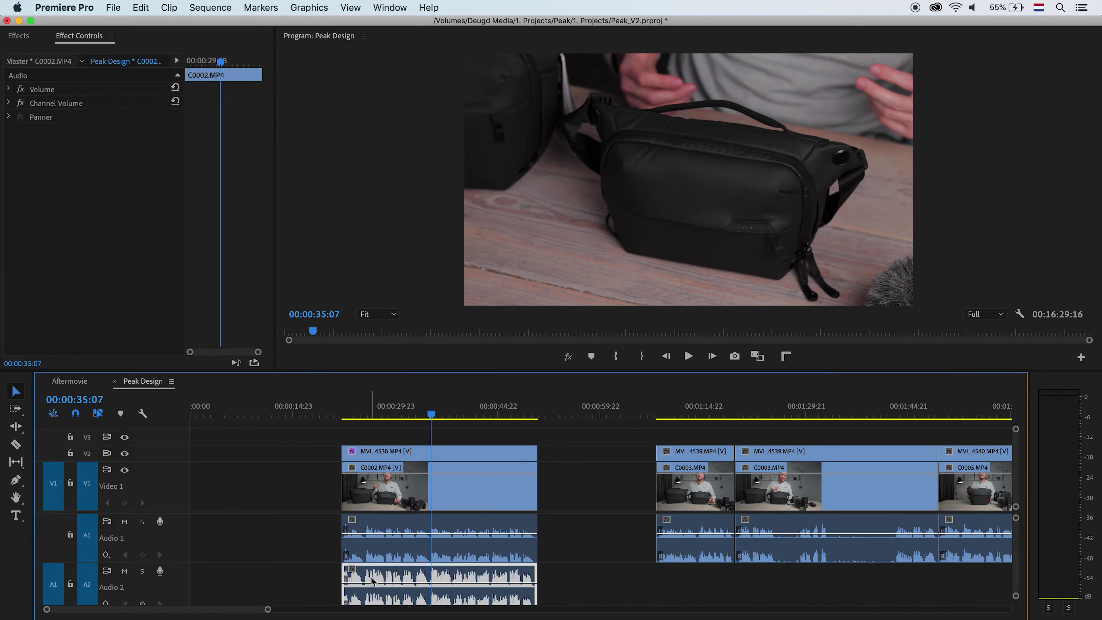
key("Delete")
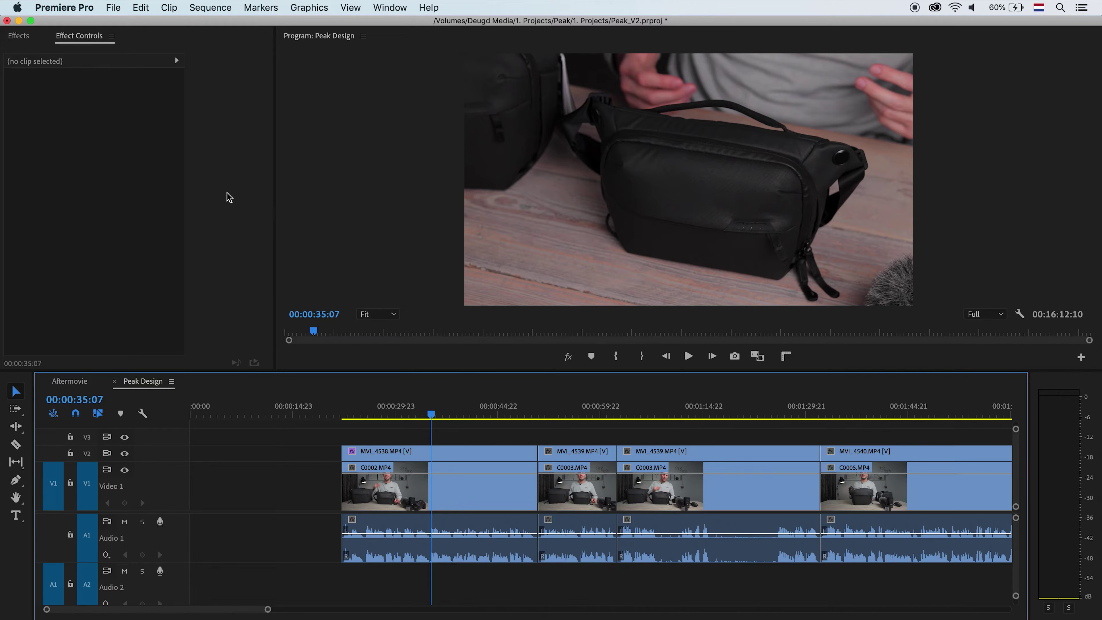
Apply Constant Power from Favs > Audio to the Audio 1 cut with a 4-frame duration.
left_click(23, 38)
double_click(38, 150)
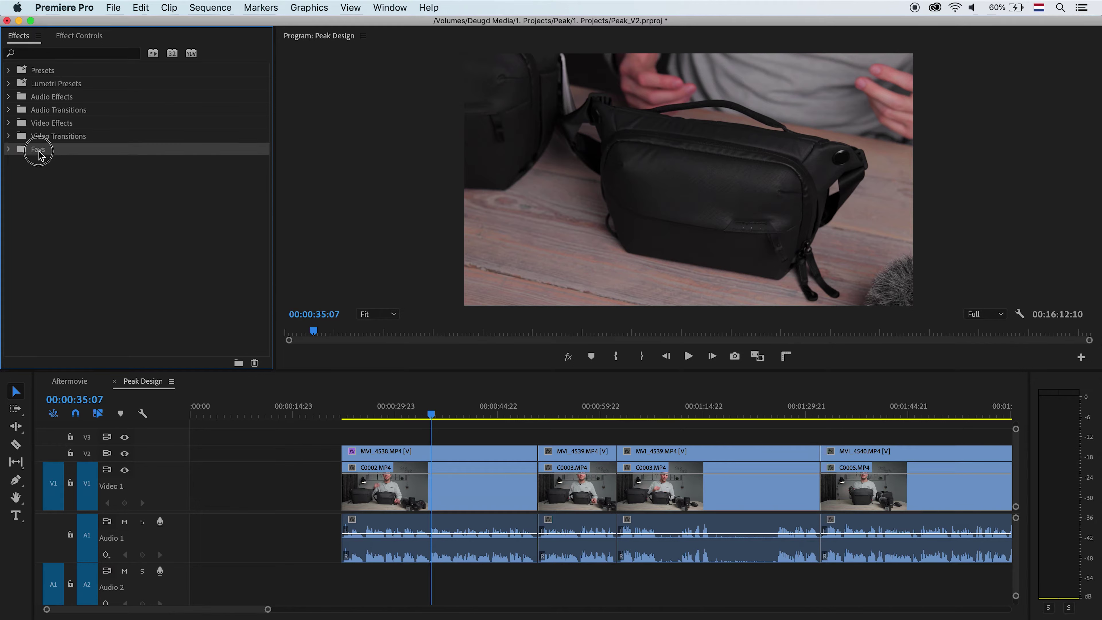
scroll(89, 307, "down", 2)
double_click(58, 334)
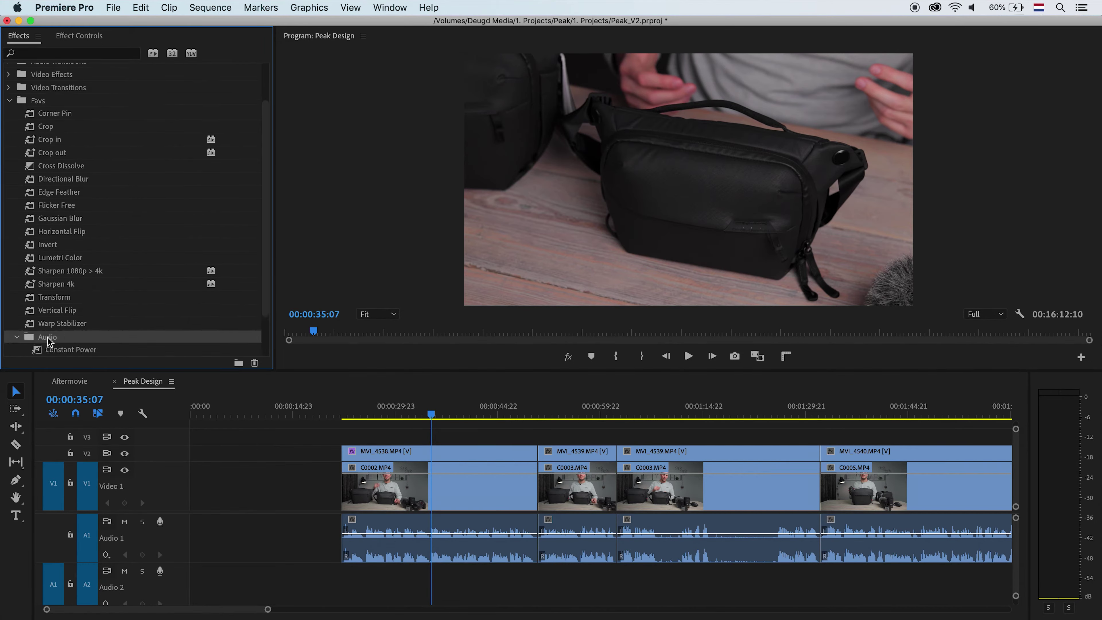
mouse_move(73, 300)
left_mouse_down()
mouse_move(543, 538)
mouse_move(538, 529)
left_mouse_up()
scroll(538, 529, "up", 5)
double_click(518, 539)
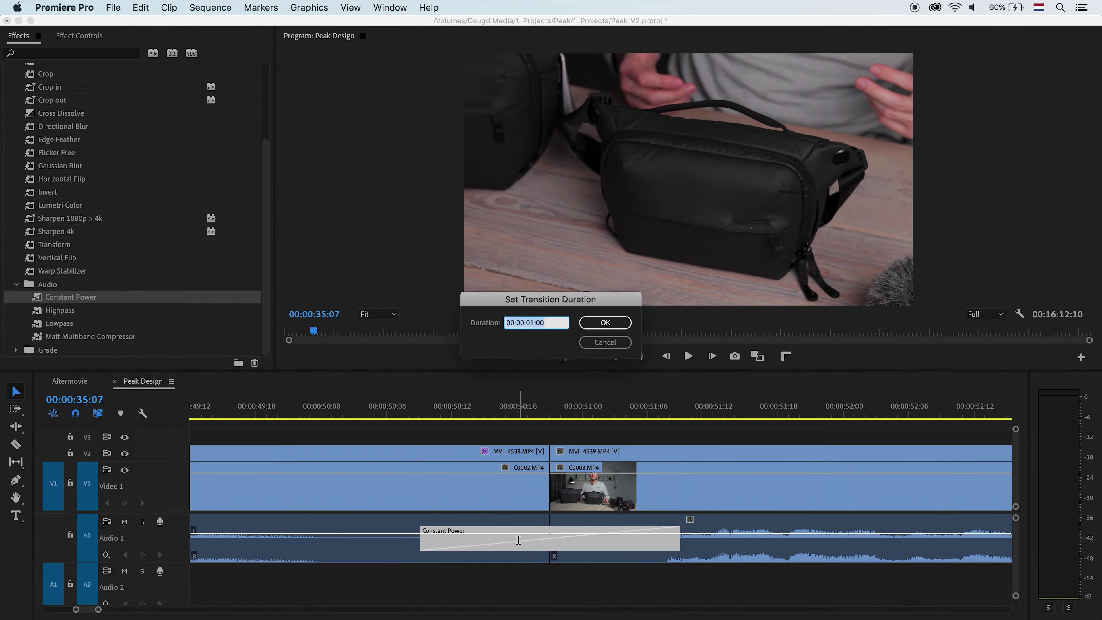
type("4")
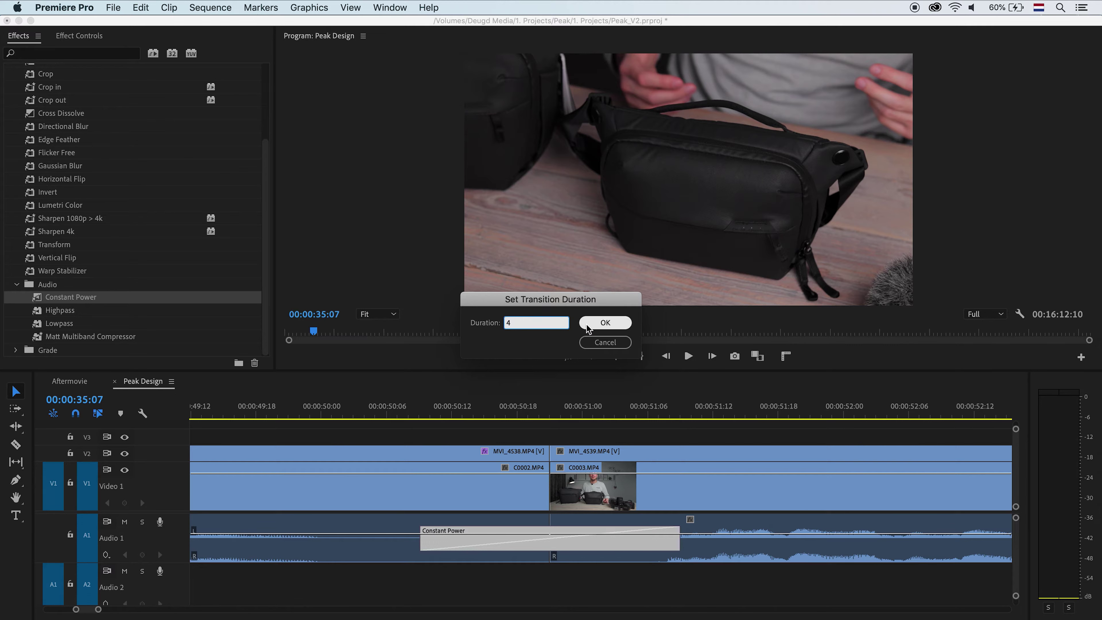
left_click(589, 329)
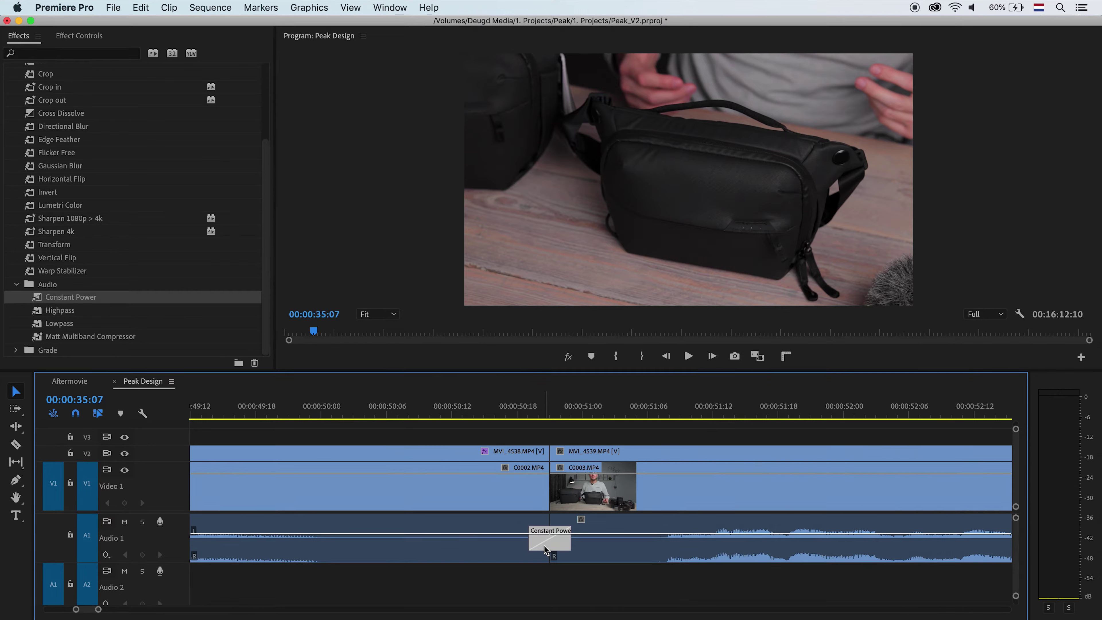
Delete the 4-frame crossfade and apply the default audio transition at the C0002/C0003 edit point.
key("minus")
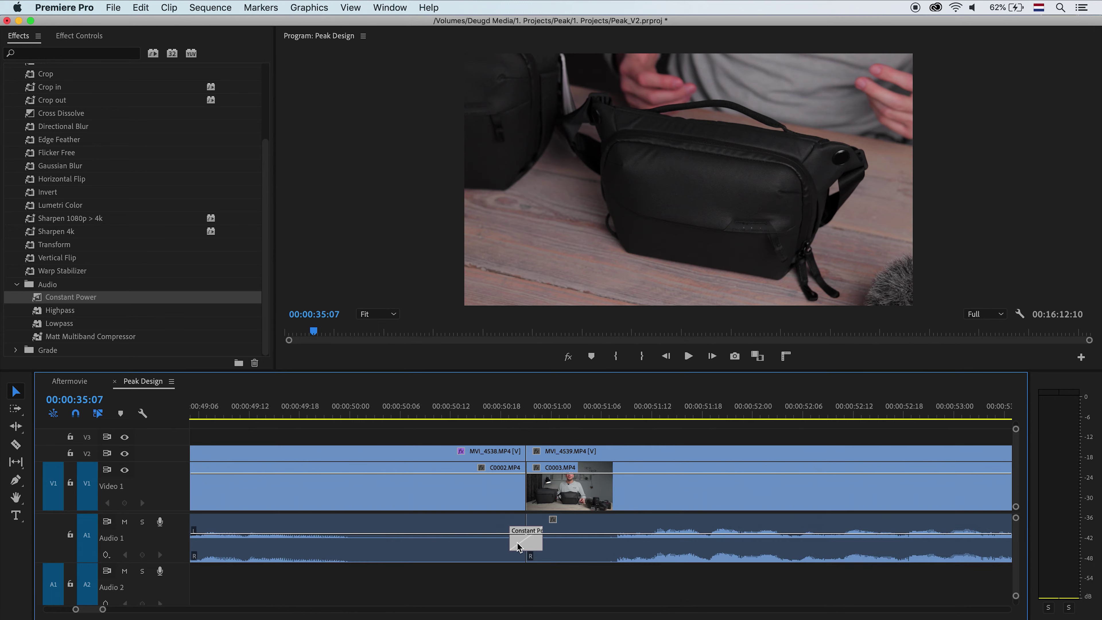
left_click(519, 548)
key("Delete")
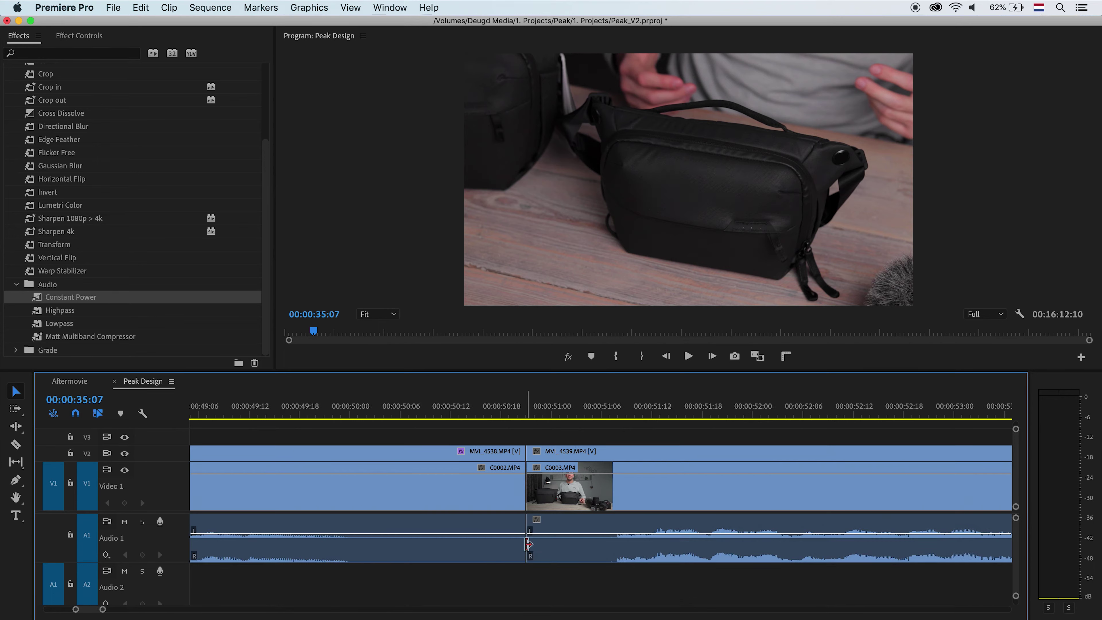
left_click(528, 544)
key("shift+super+d")
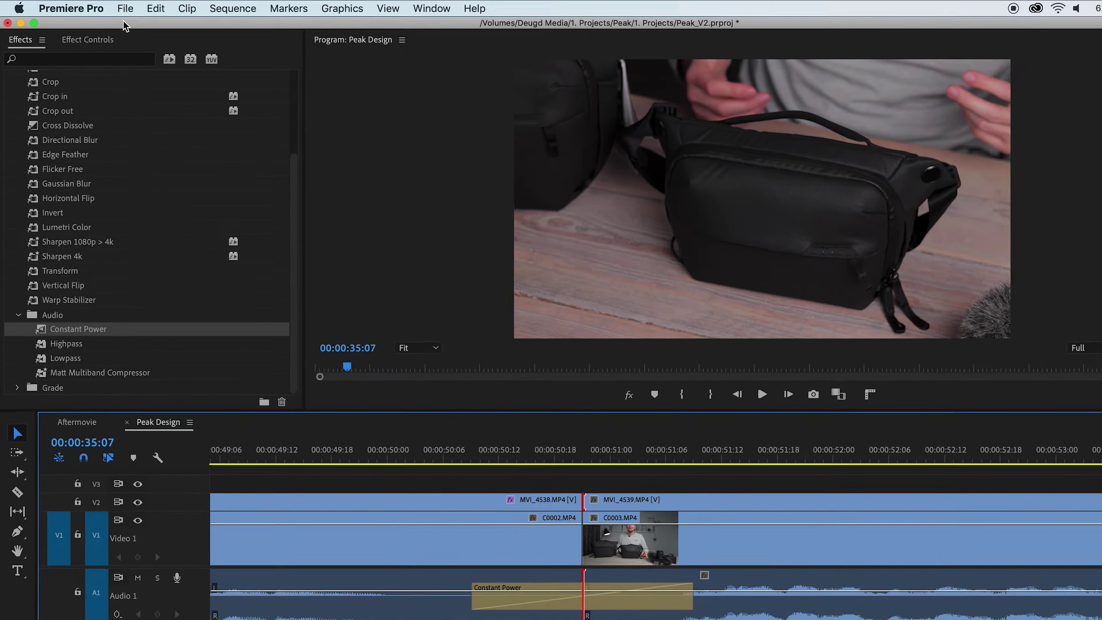
Set the Timeline default audio transition duration to 8 frames, then delete the long Audio 1 crossfade.
left_click(80, 8)
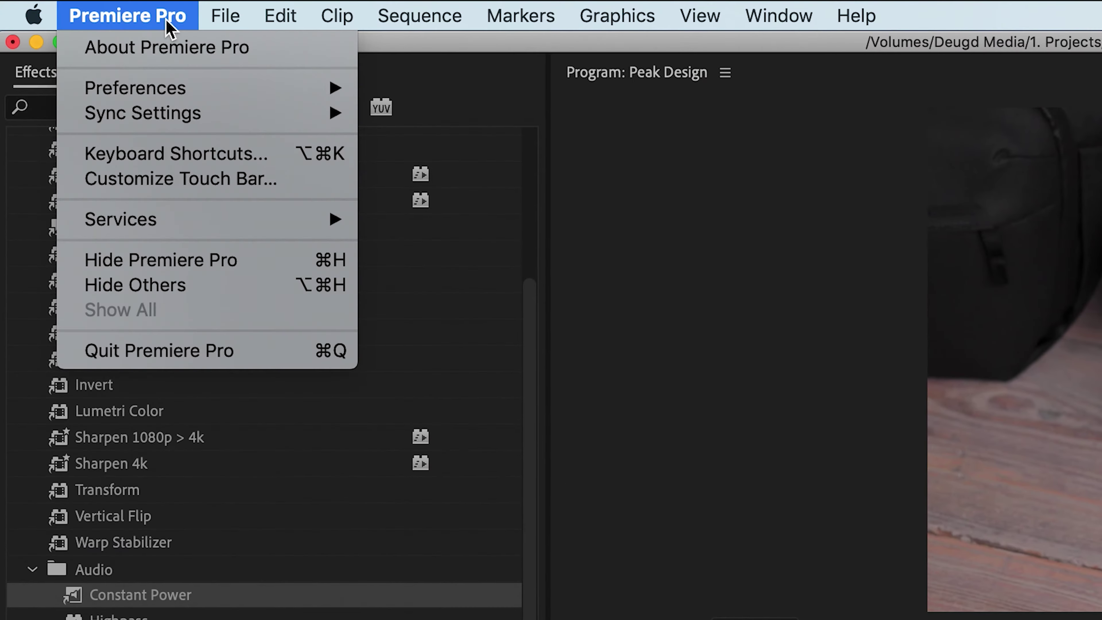
mouse_move(86, 44)
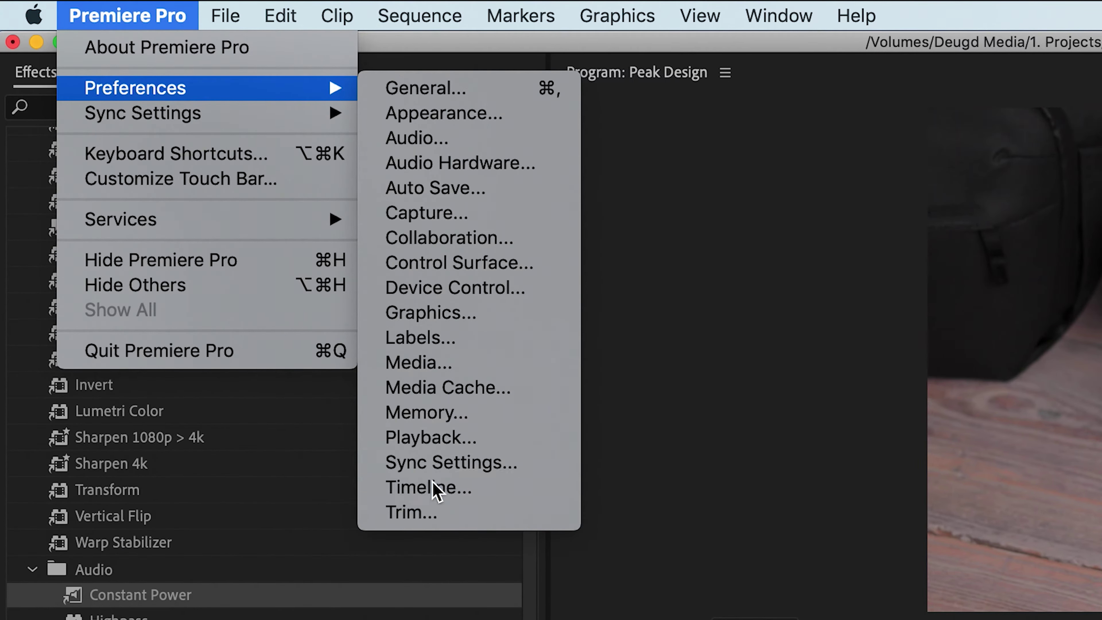
left_click(435, 488)
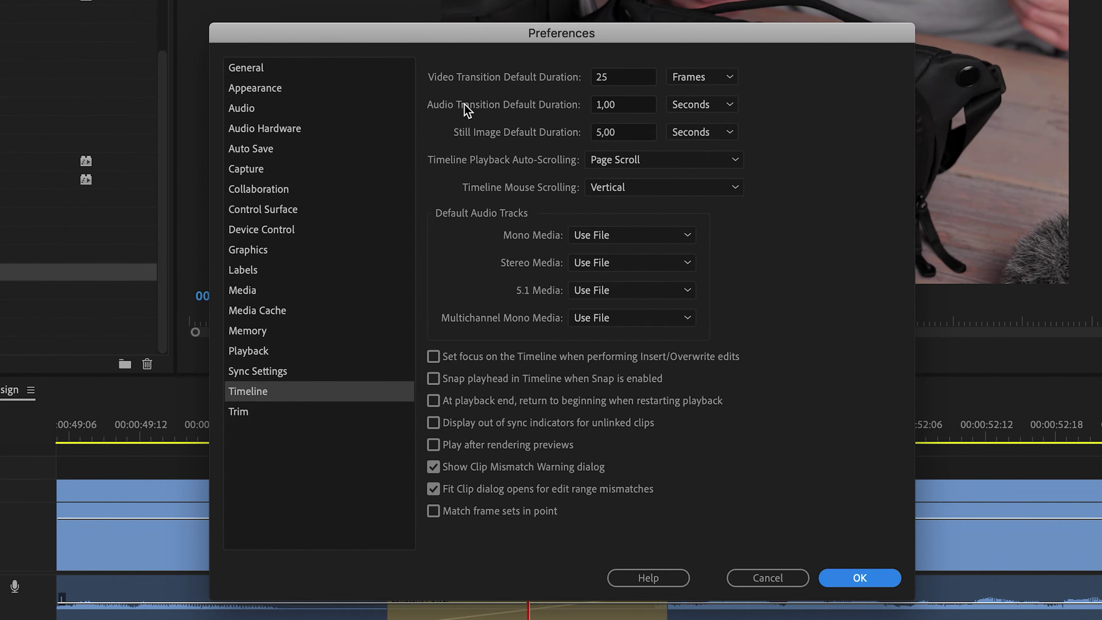
left_click(692, 109)
left_click(694, 123)
left_click(611, 106)
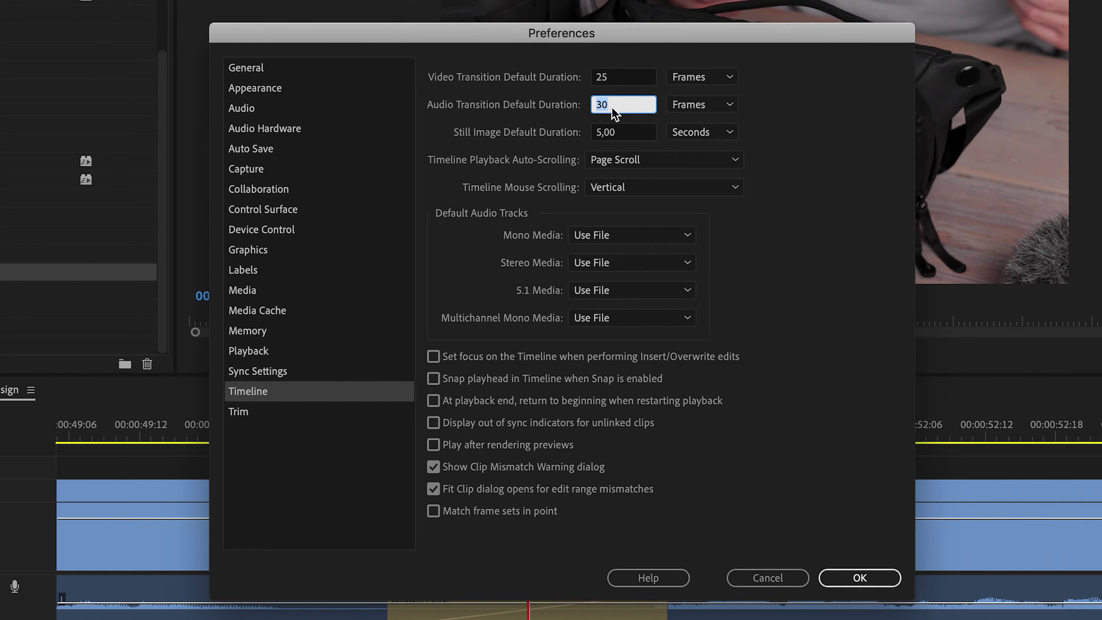
type("8")
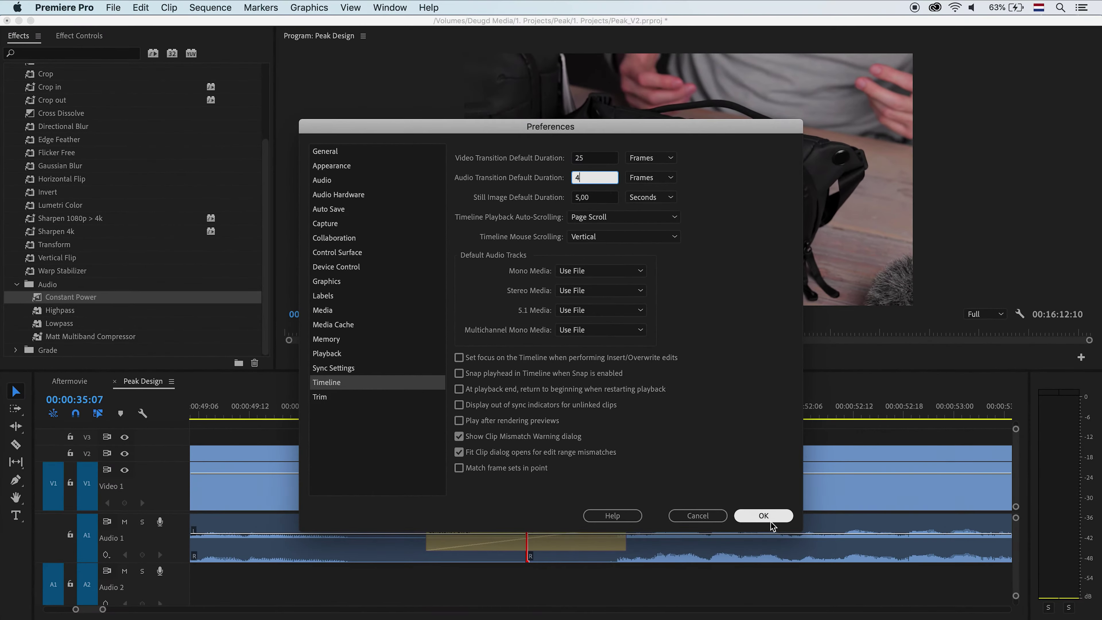
key("Return")
left_click(574, 549)
key("Delete")
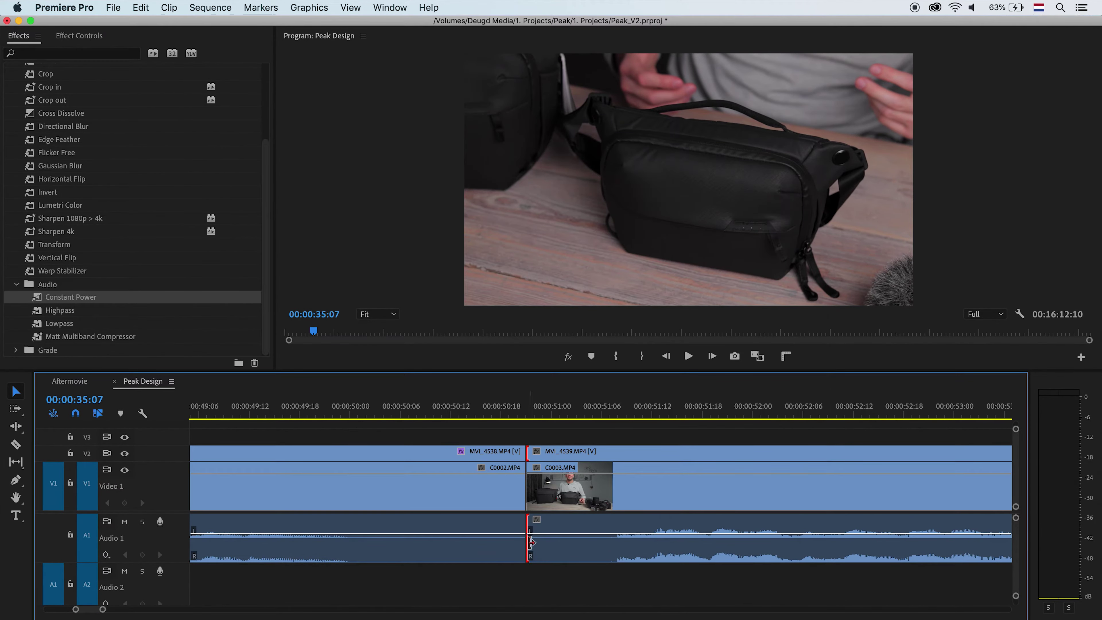
Add the short default crossfade to the Audio 1 cut, zoom out and select all clips.
key("super+shift+d")
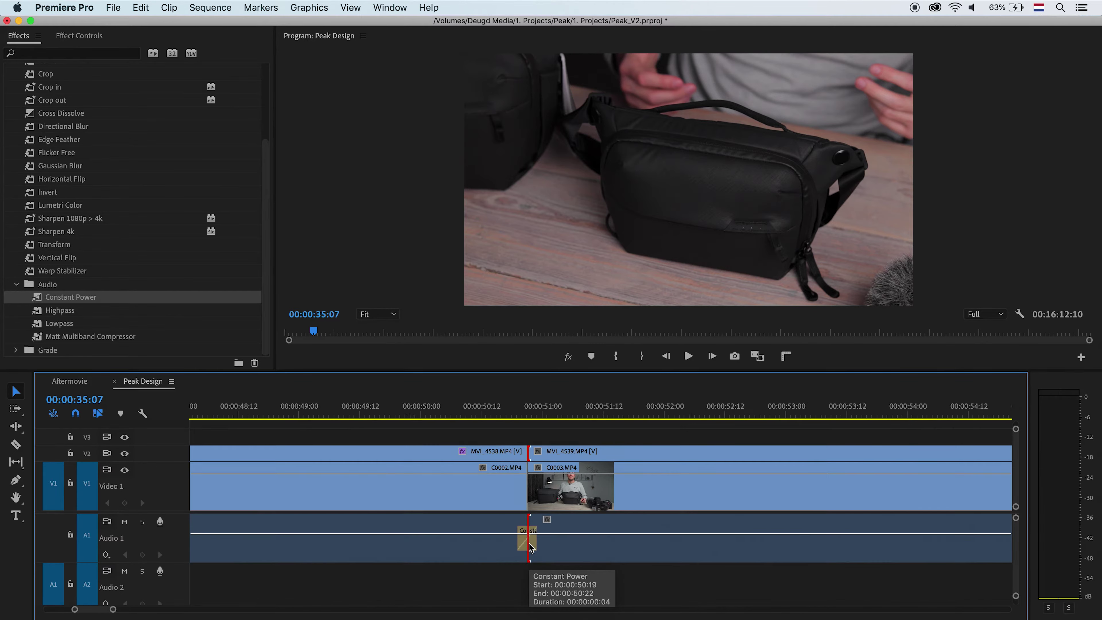
key("minus")
key("minus")
key("minus")
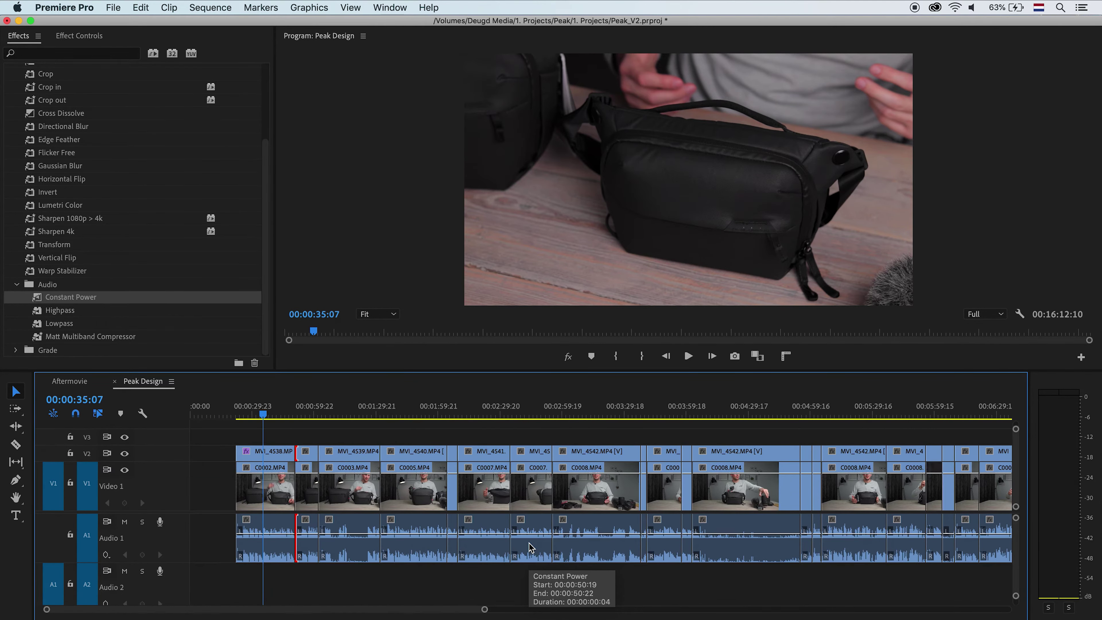
key("super+a")
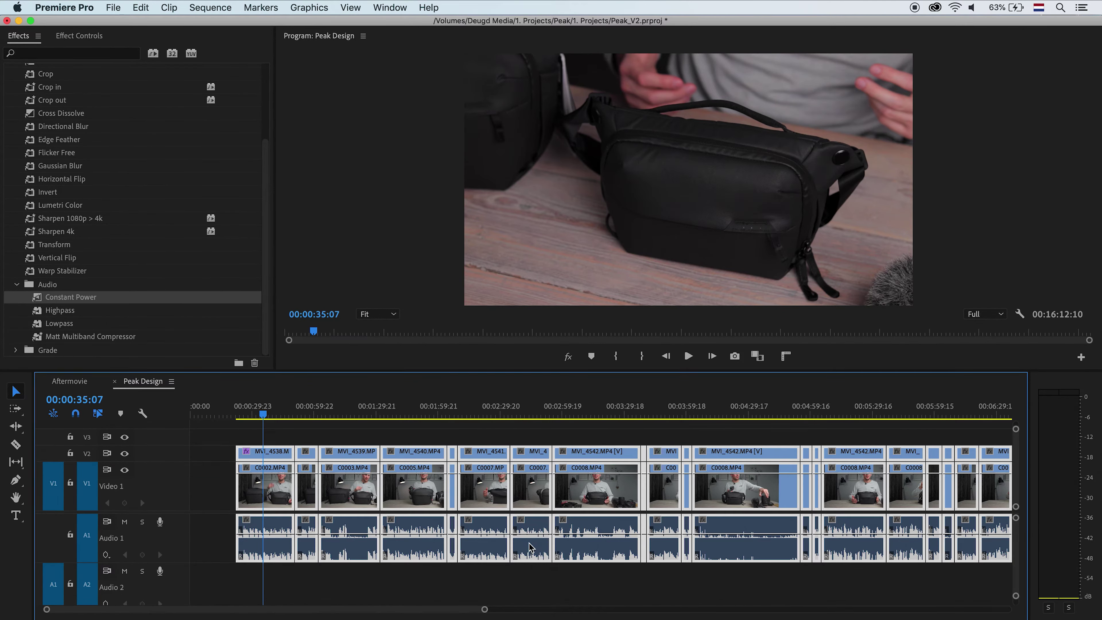
scroll(529, 549, "up", 10)
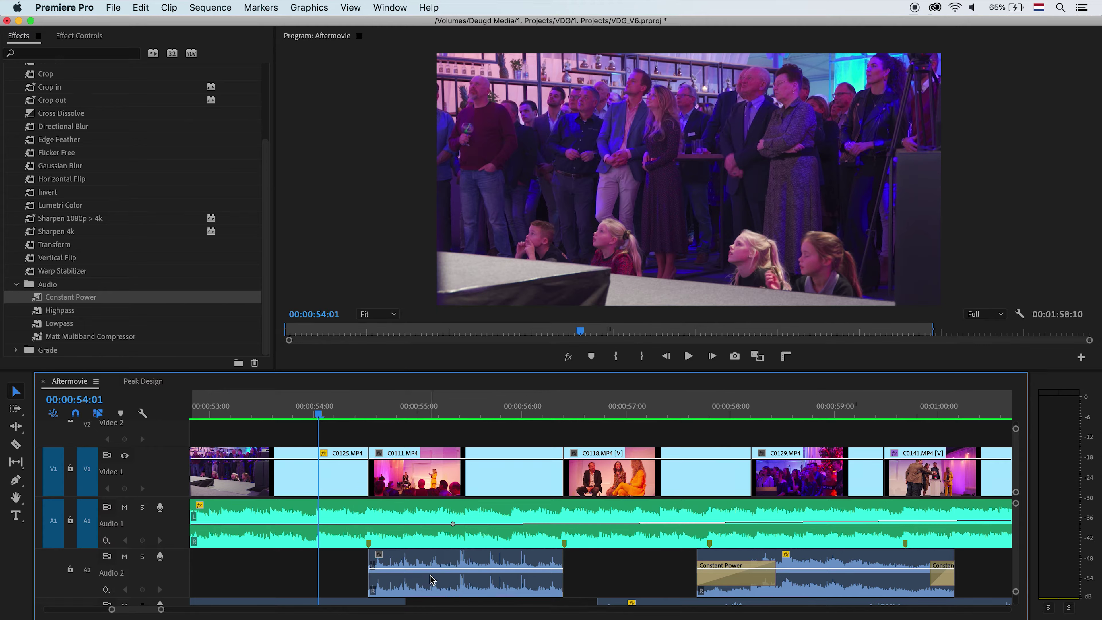
Mute Audio 1 and extend both ends of the first Audio 2 clip.
left_click(125, 508)
left_click(298, 415)
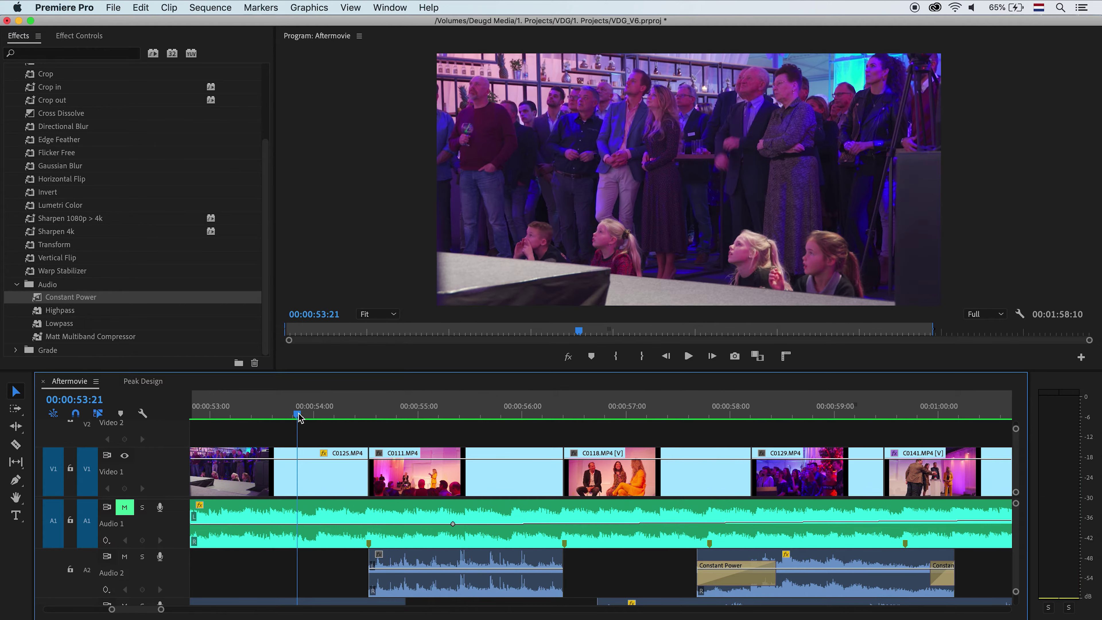
left_click(384, 415)
left_click_drag(370, 573, 320, 573)
left_click_drag(562, 573, 609, 574)
left_click(421, 563)
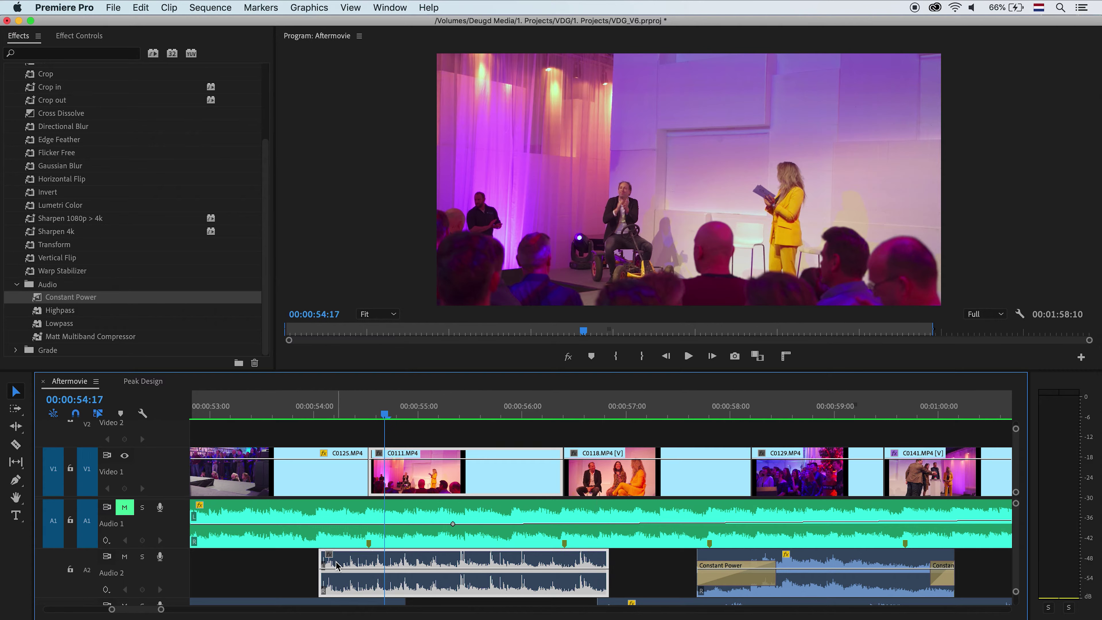
Add default crossfades at both ends of the Audio 2 clip and drag them longer.
left_click(326, 561)
key("super+shift+d")
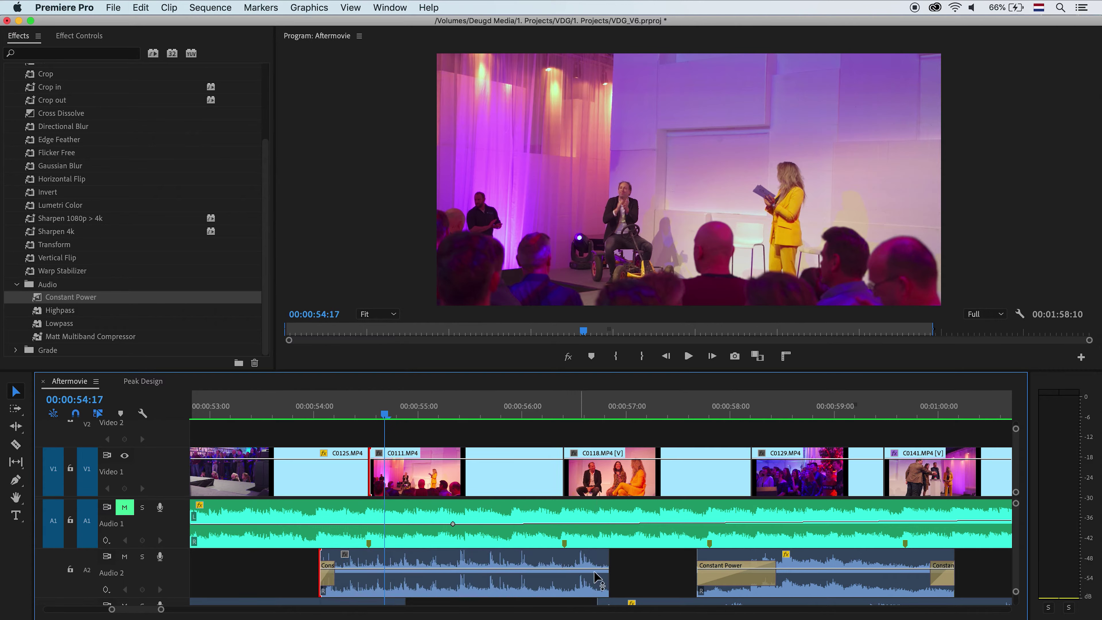
left_click(611, 564)
key("super+shift+d")
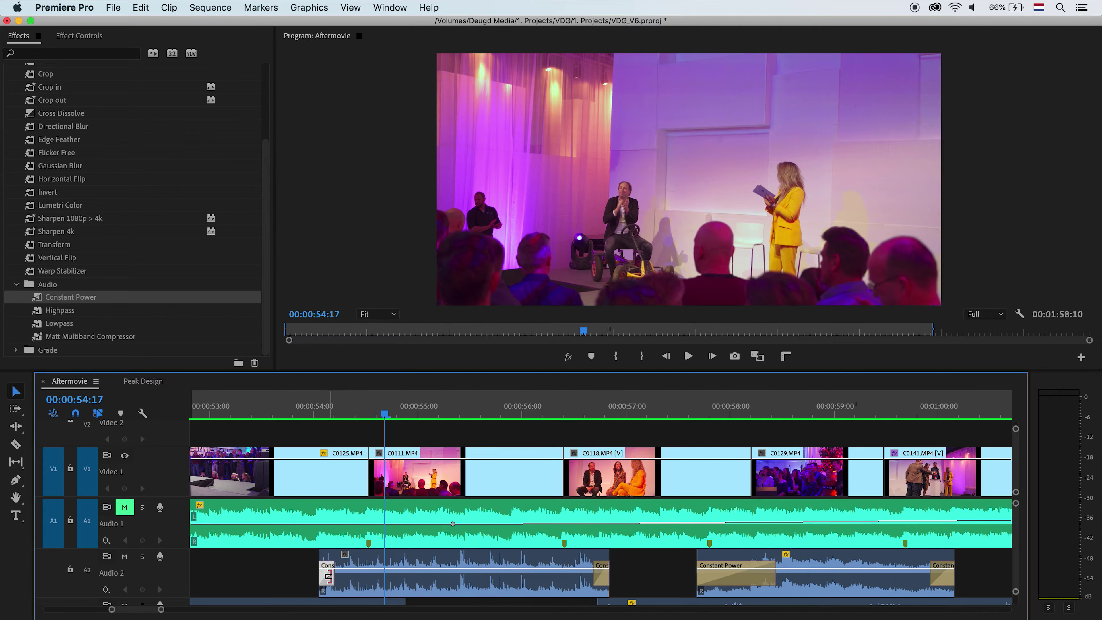
left_click(332, 576)
left_click_drag(332, 576, 384, 576)
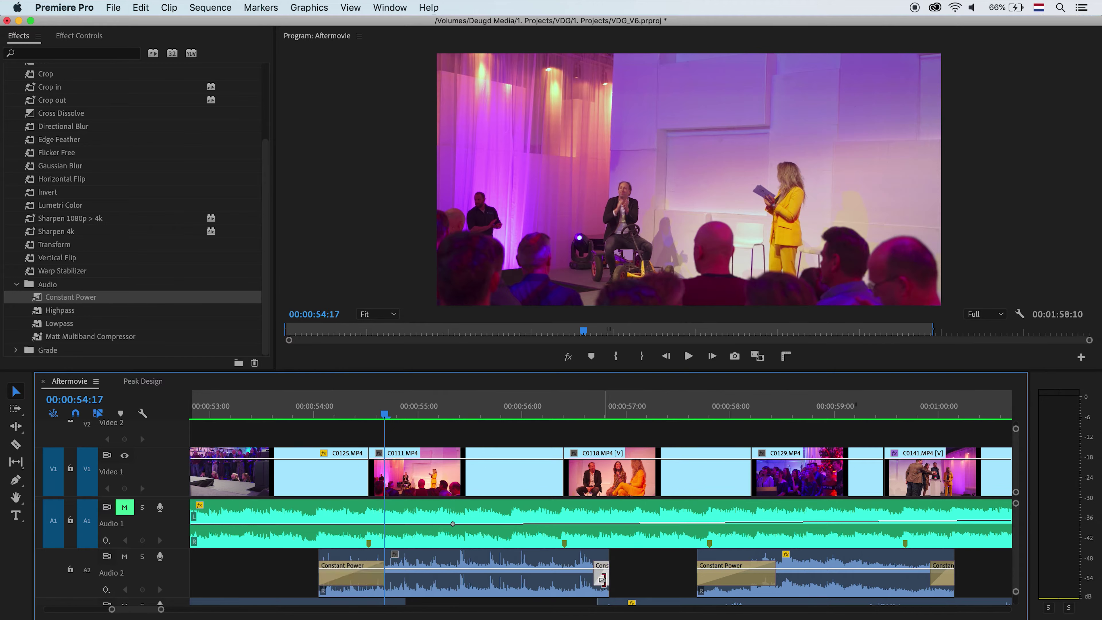
left_click_drag(600, 578, 560, 578)
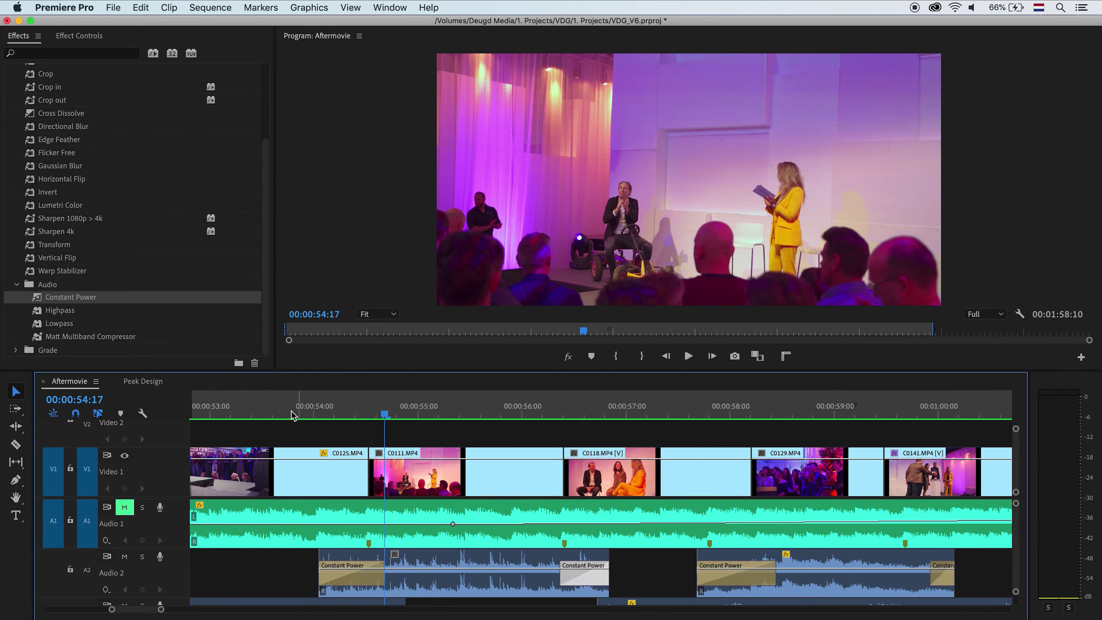
Play back from 00:00:53 to check the crossfades, then unmute Audio 1 and replay.
left_click(262, 413)
key("space")
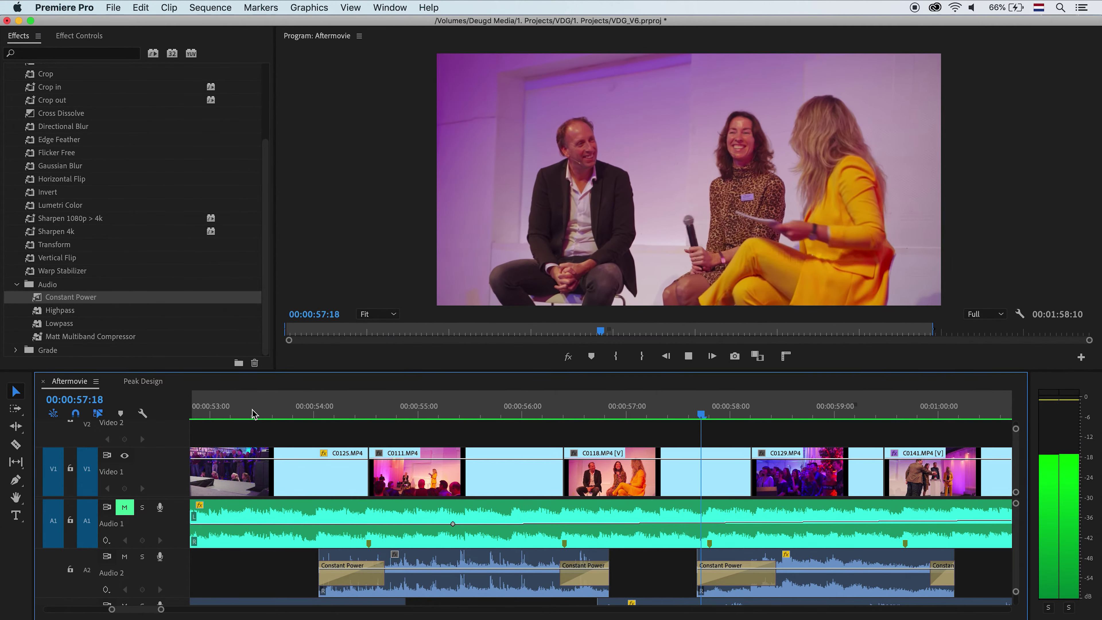
left_click(236, 412)
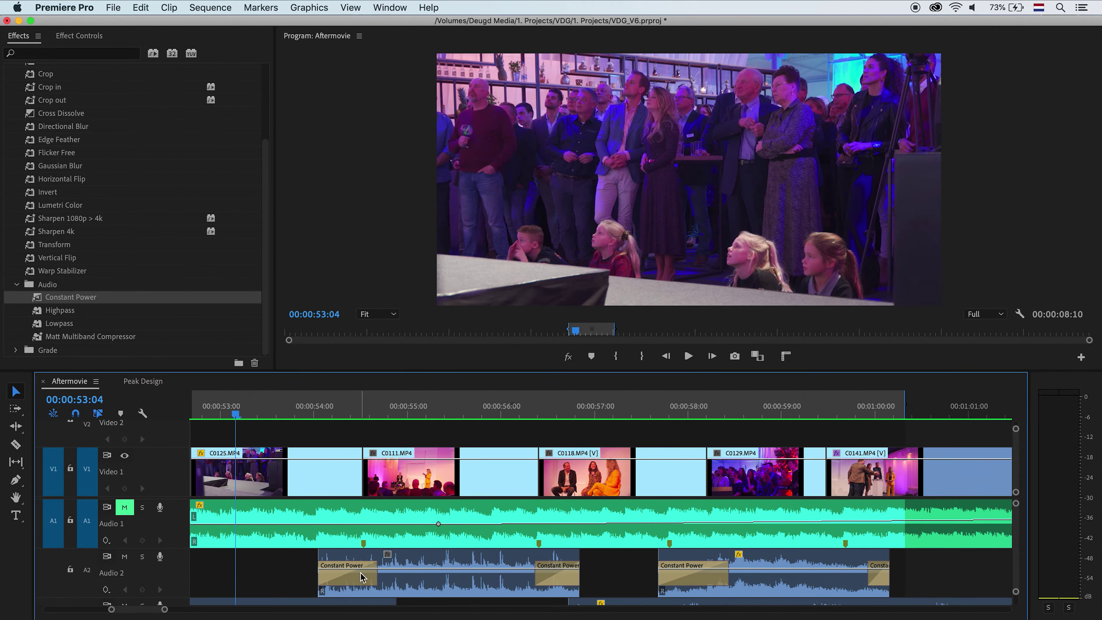
left_click(126, 509)
key("space")
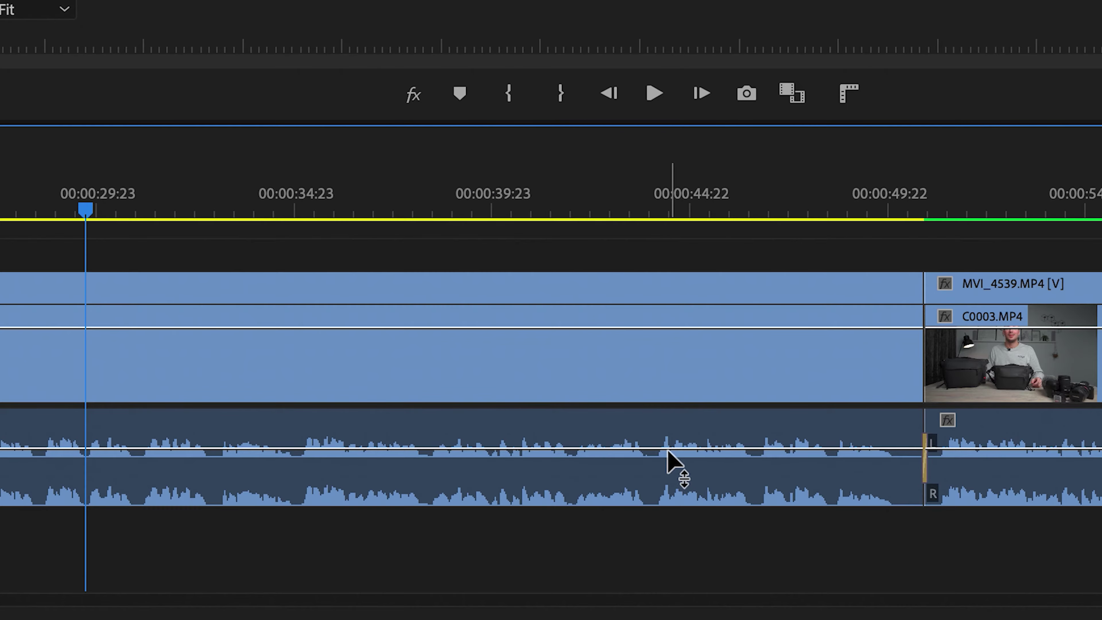
Add two volume keyframes at the clip's end and pull the last one to silence.
left_click(665, 449, "ctrl")
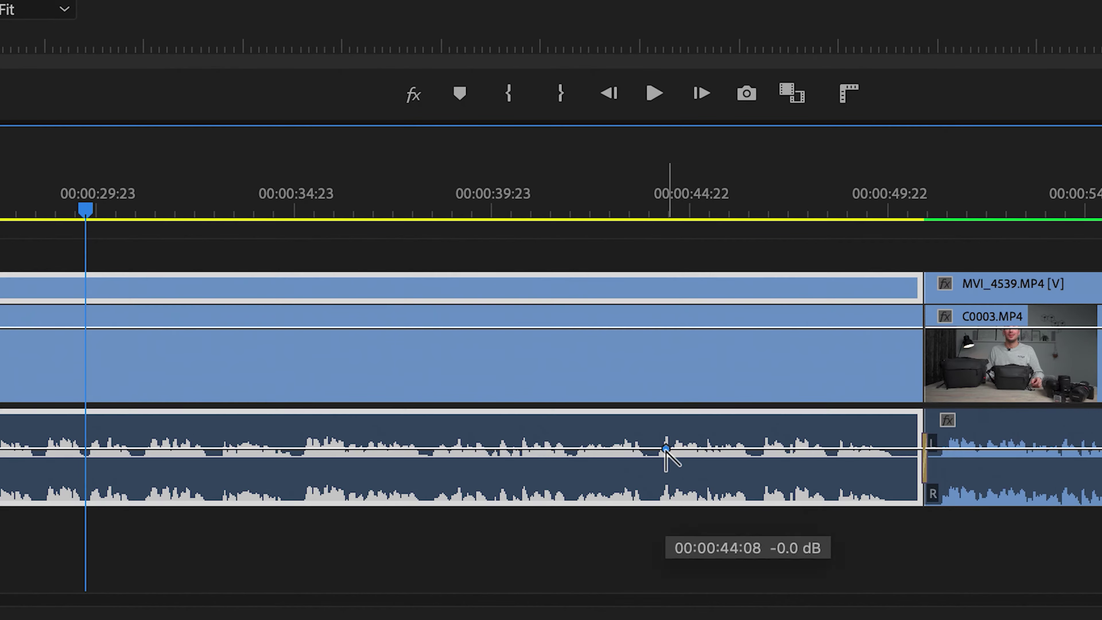
left_click(843, 448, "ctrl")
left_click_drag(843, 449, 867, 495)
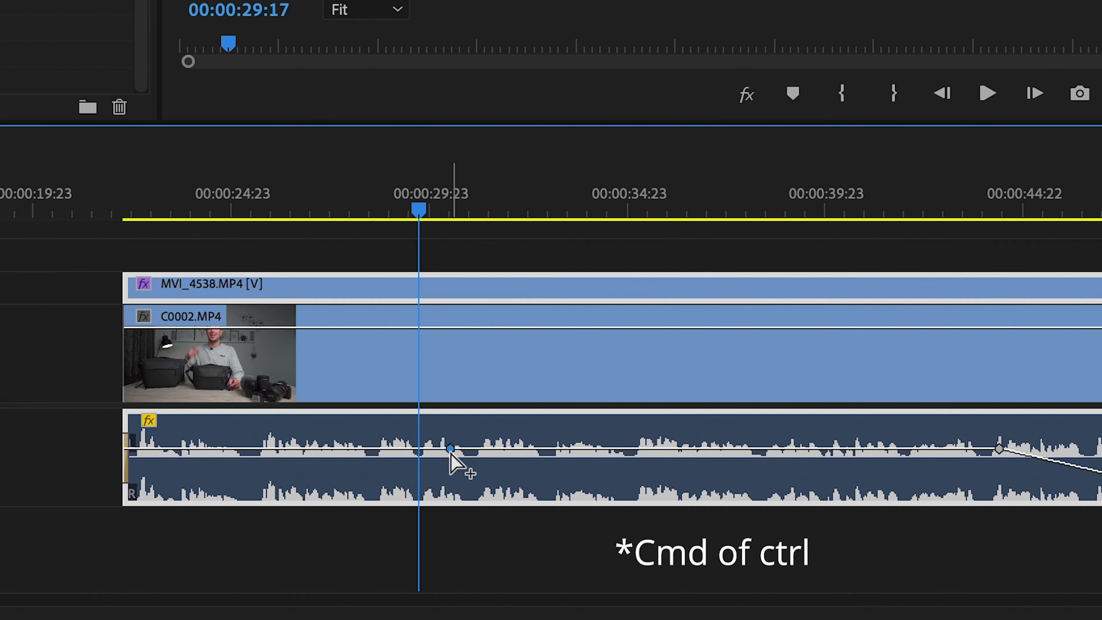
Create a fade-in from silence at the clip's start and ease it with a Bezier handle.
left_click(450, 450, "ctrl")
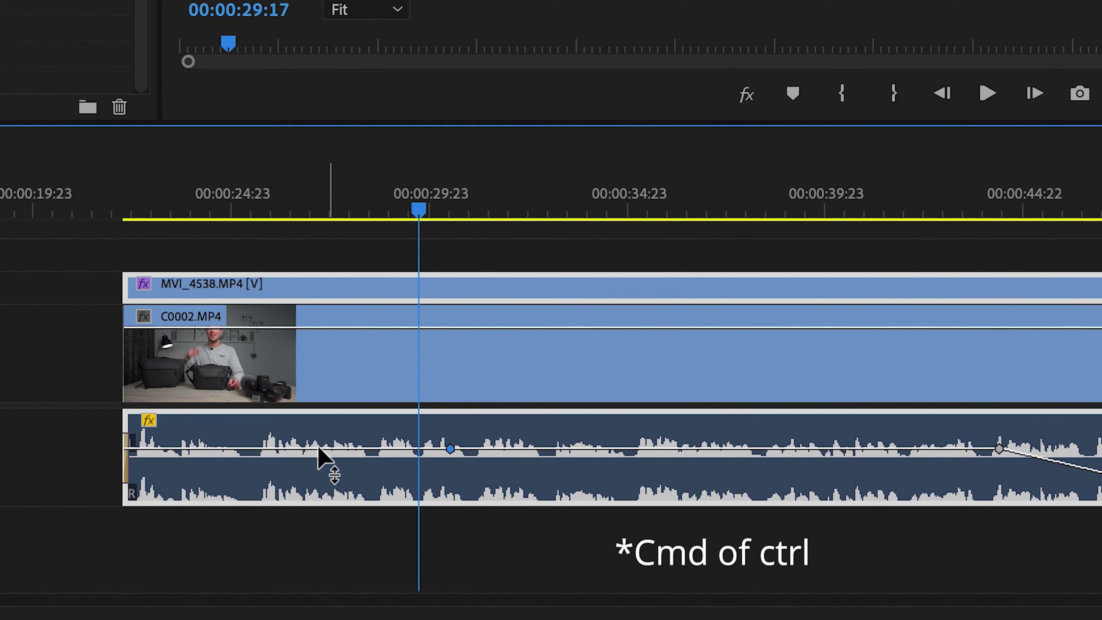
left_click(302, 449, "ctrl")
left_click_drag(302, 449, 240, 496)
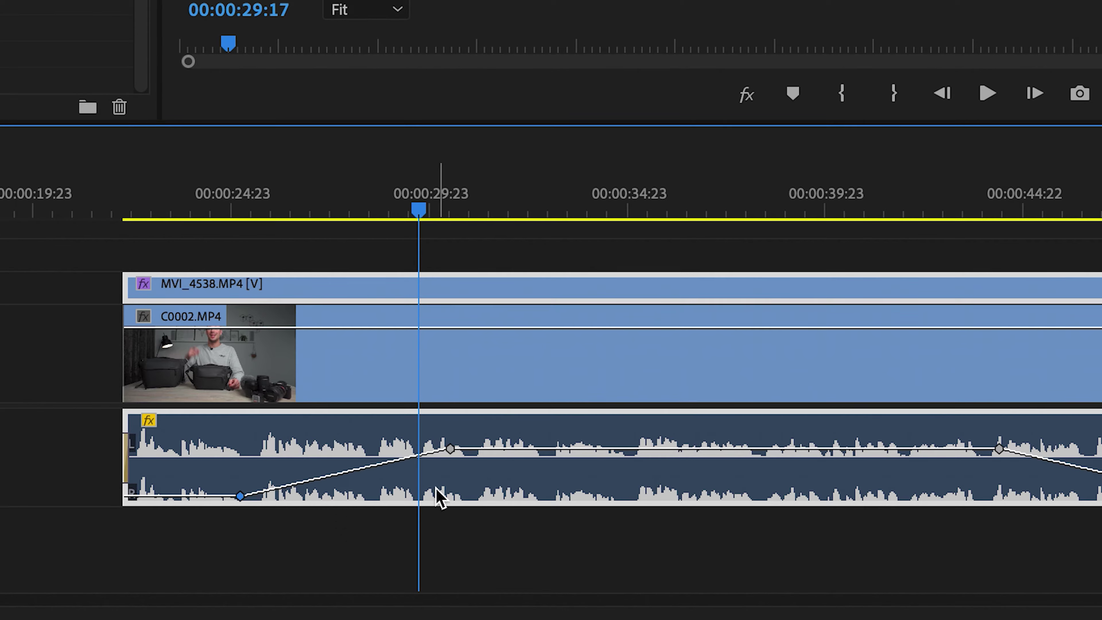
left_click(450, 449)
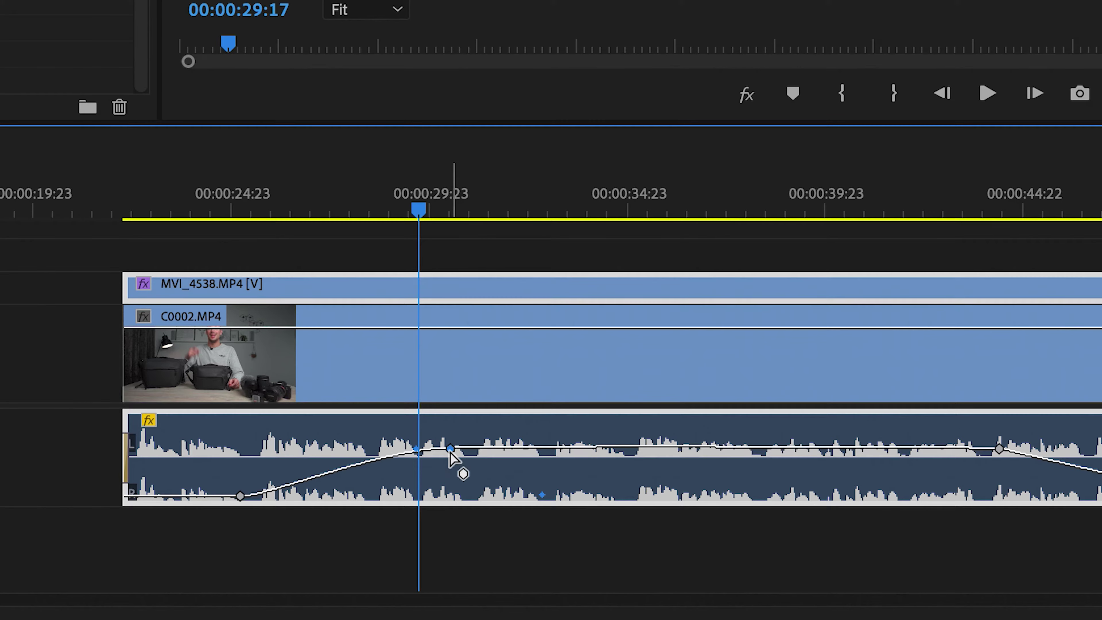
left_click(240, 496, "ctrl")
left_click_drag(273, 496, 302, 497)
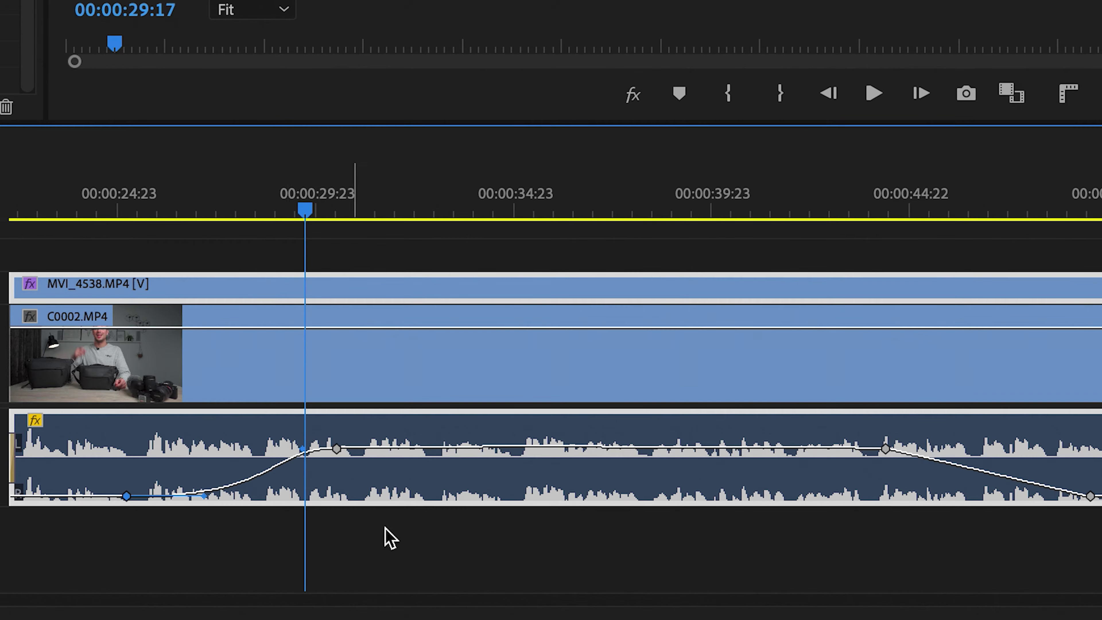
Undo the eased curve, re-shape the fade-in handles and move its silent keyframe to 00:00:24:10.
key("ctrl+z")
key("ctrl+z")
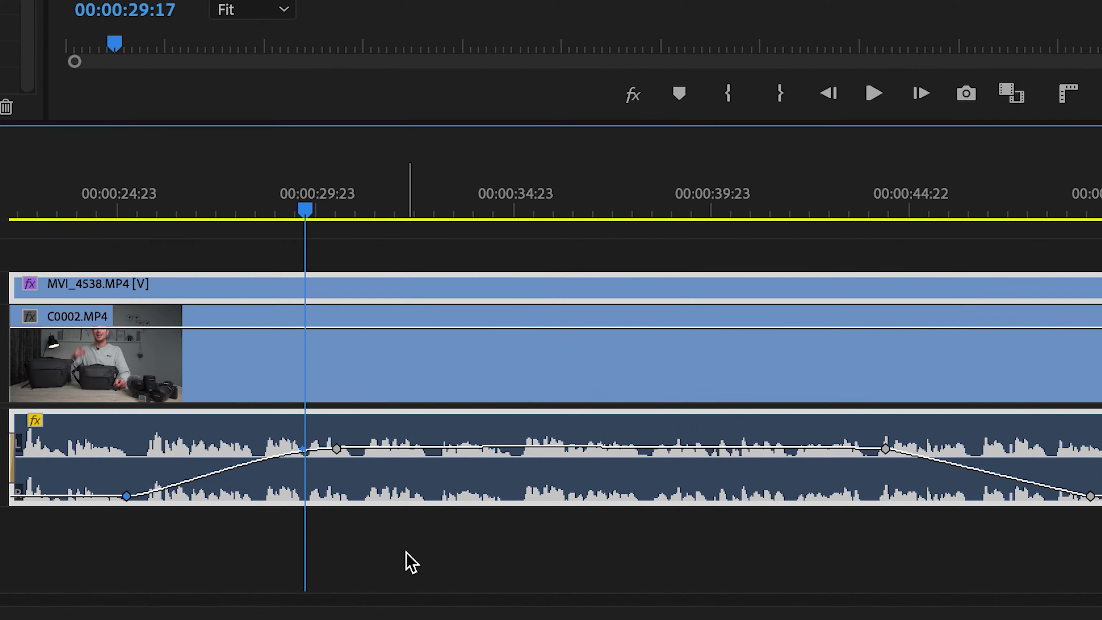
key("ctrl+z")
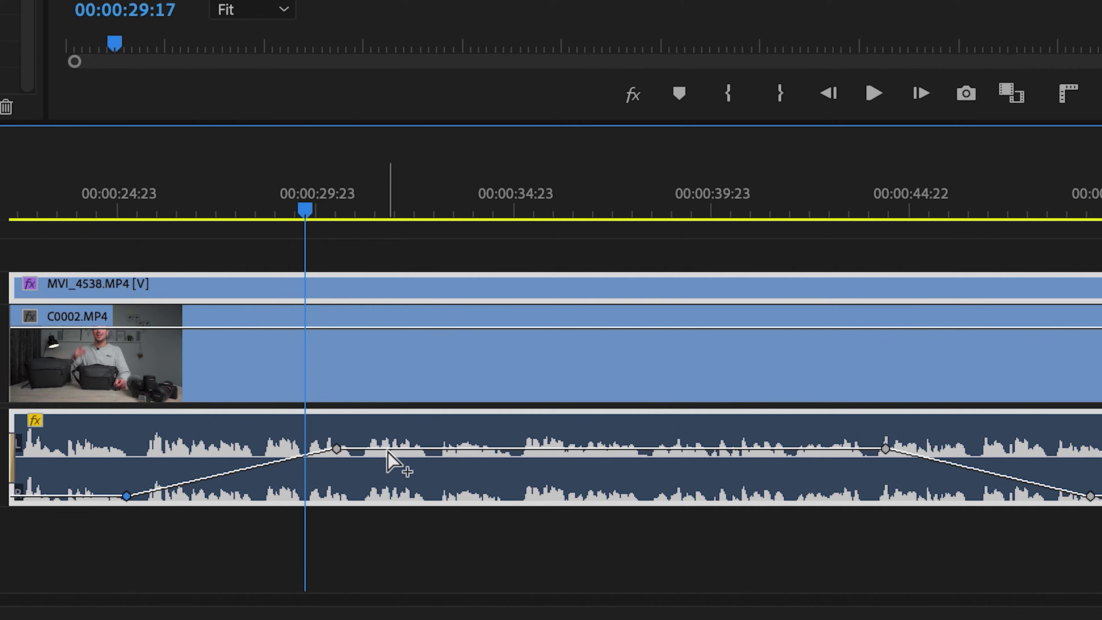
left_click(387, 449, "ctrl")
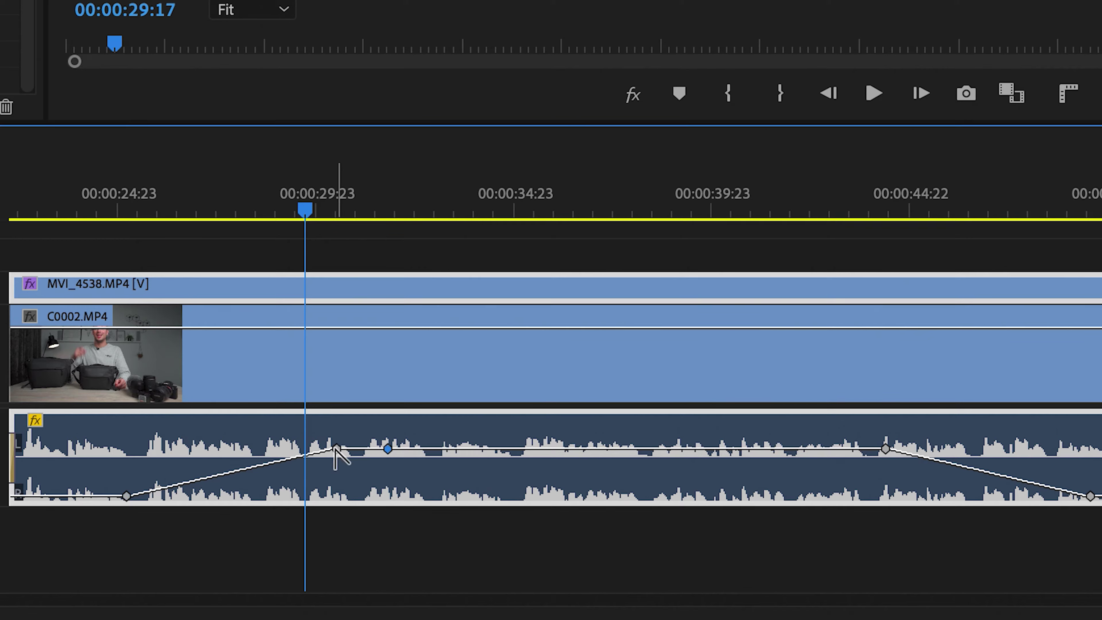
left_click_drag(337, 448, 290, 468)
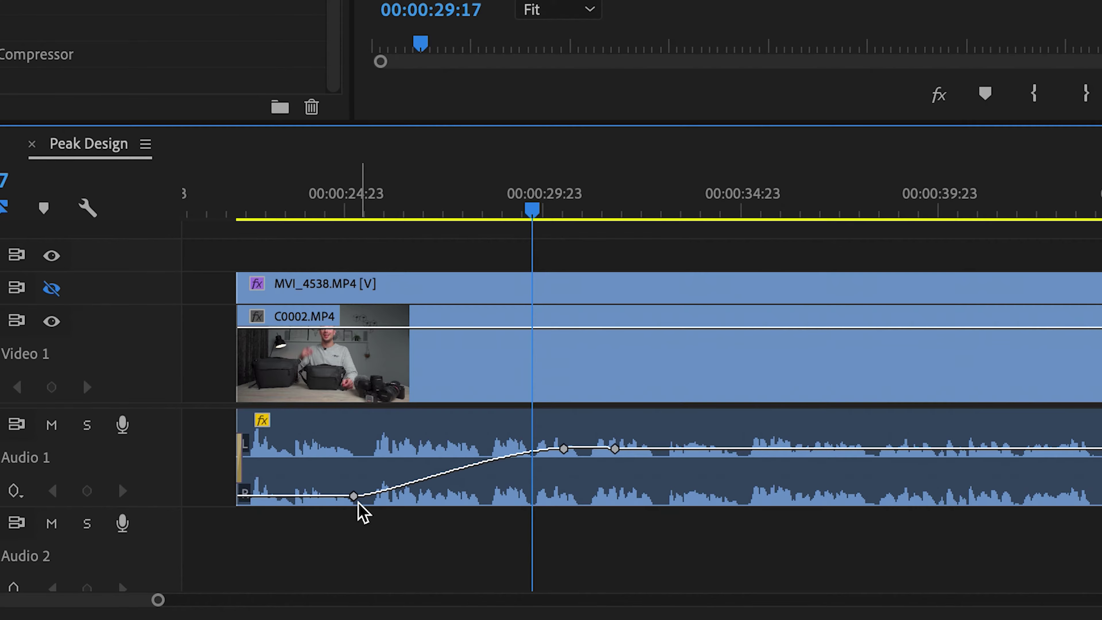
left_click_drag(354, 496, 325, 495)
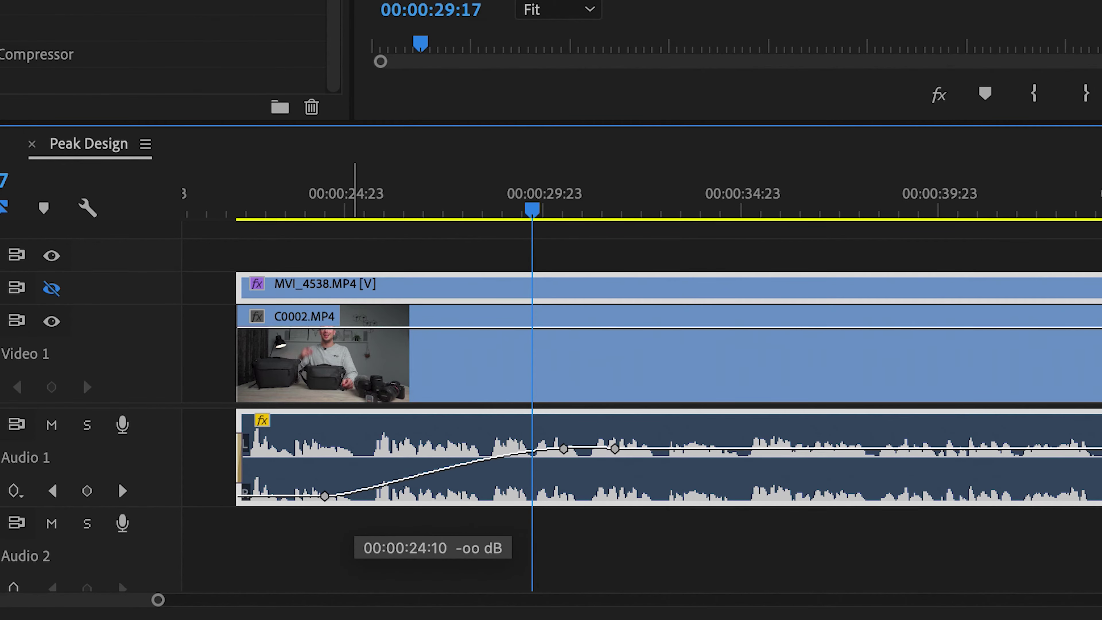
Reposition the fade-in start, then shift all fade keyframes slightly later to end near 29 s.
left_click(421, 571)
key("ctrl+z")
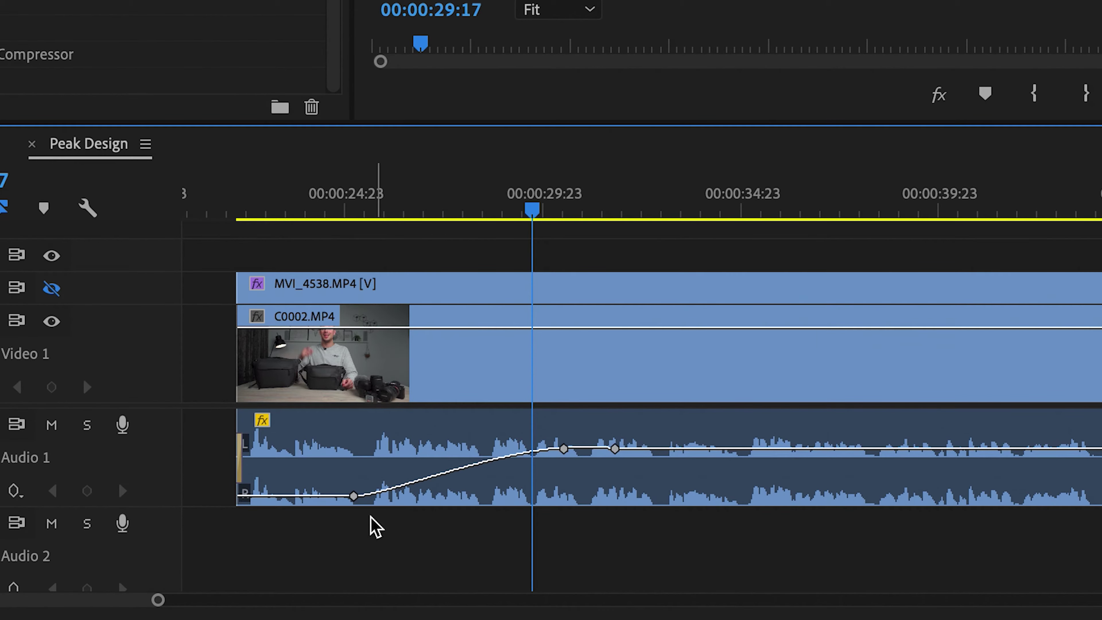
mouse_move(354, 495)
left_mouse_down()
mouse_move(314, 495)
mouse_move(339, 496)
left_mouse_up()
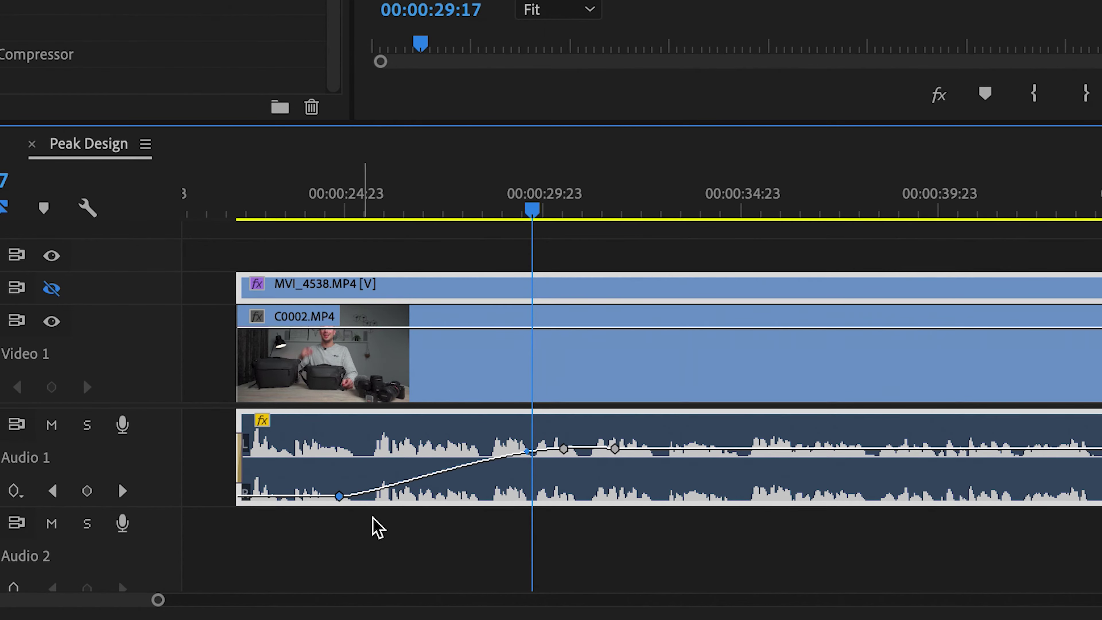
left_click(418, 547)
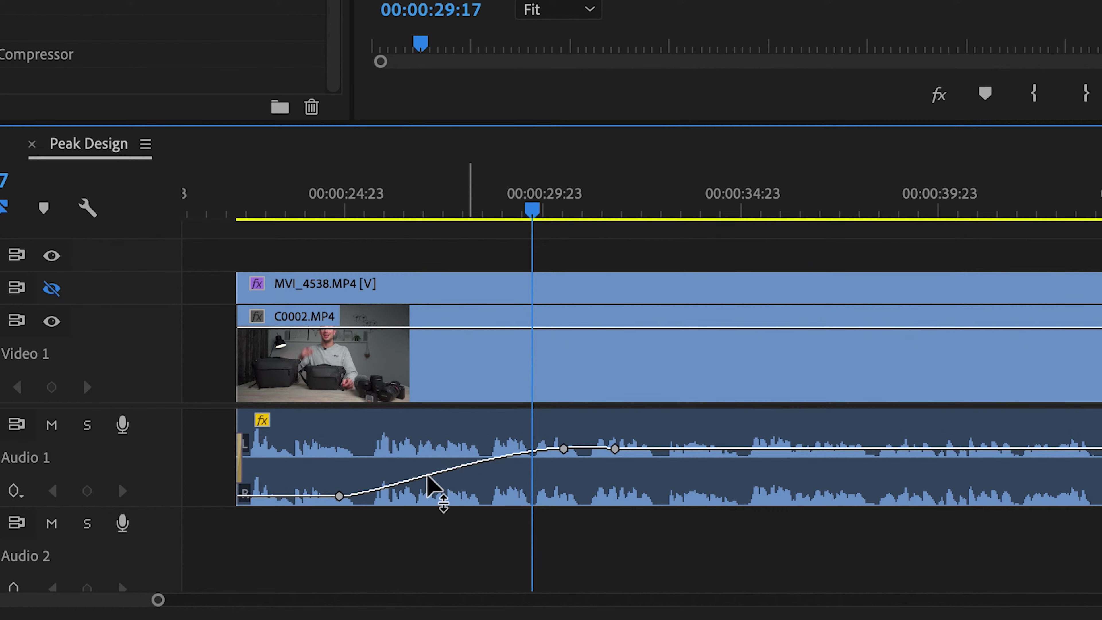
left_click(339, 495)
left_click(562, 449)
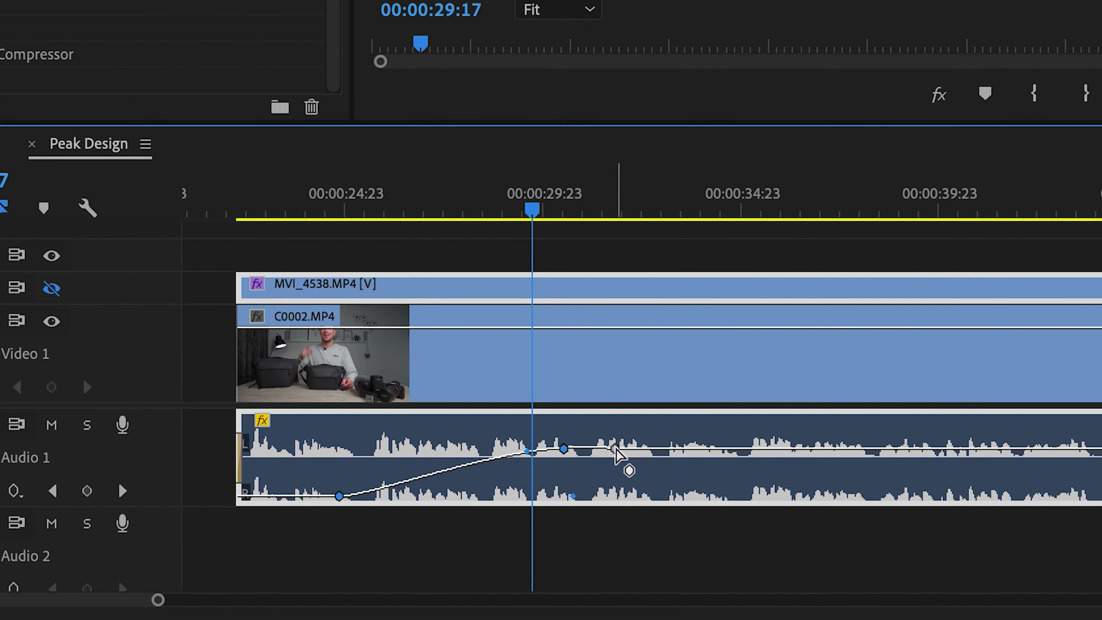
mouse_move(615, 449)
left_mouse_down()
mouse_move(837, 449)
mouse_move(623, 448)
left_mouse_up()
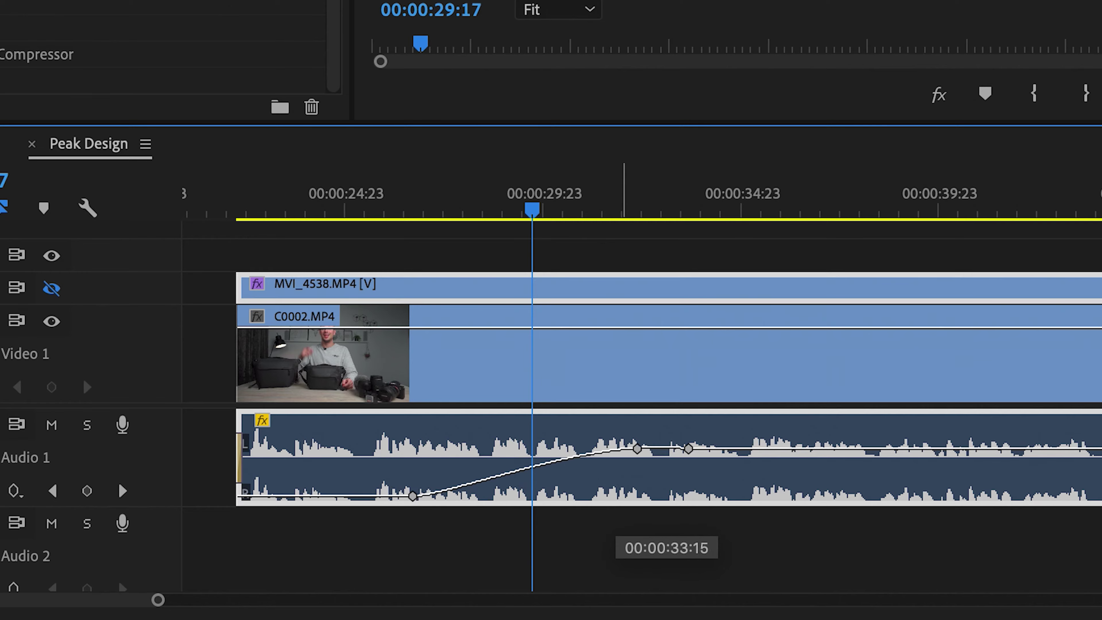
Lower the volume line after the fade-in to about -5 dB.
left_click(655, 573)
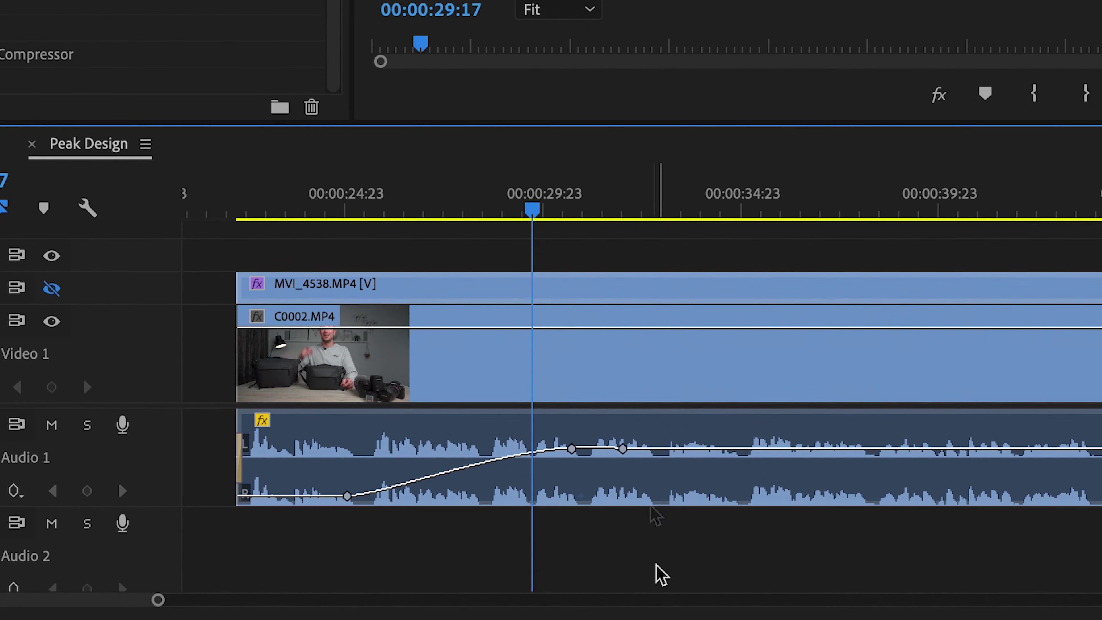
left_click(707, 450)
left_click_drag(707, 449, 707, 458)
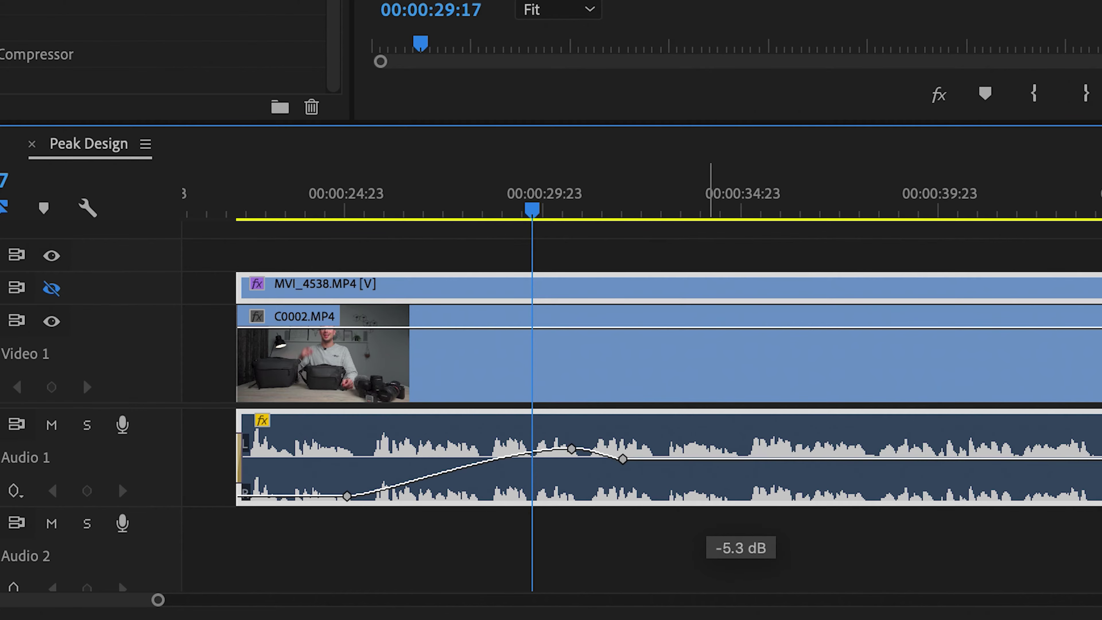
left_click_drag(707, 458, 707, 460)
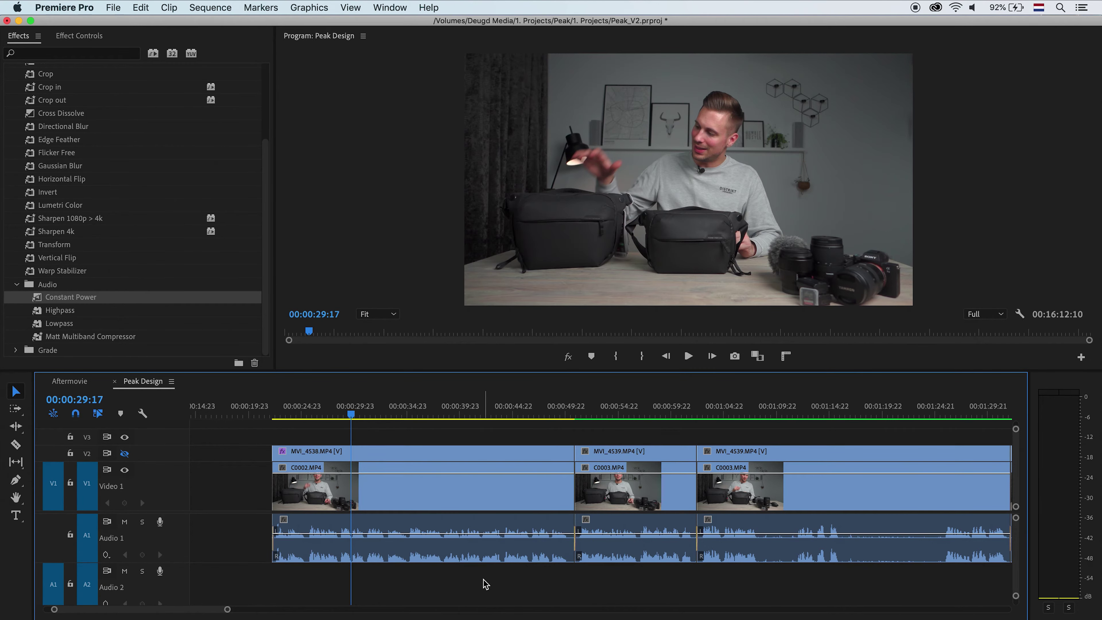
Play the timeline and stop the playhead at the start of the middle MVI_4539 clip.
scroll(485, 583, "right", 3)
scroll(577, 570, "up", 3)
scroll(537, 501, "left", 1)
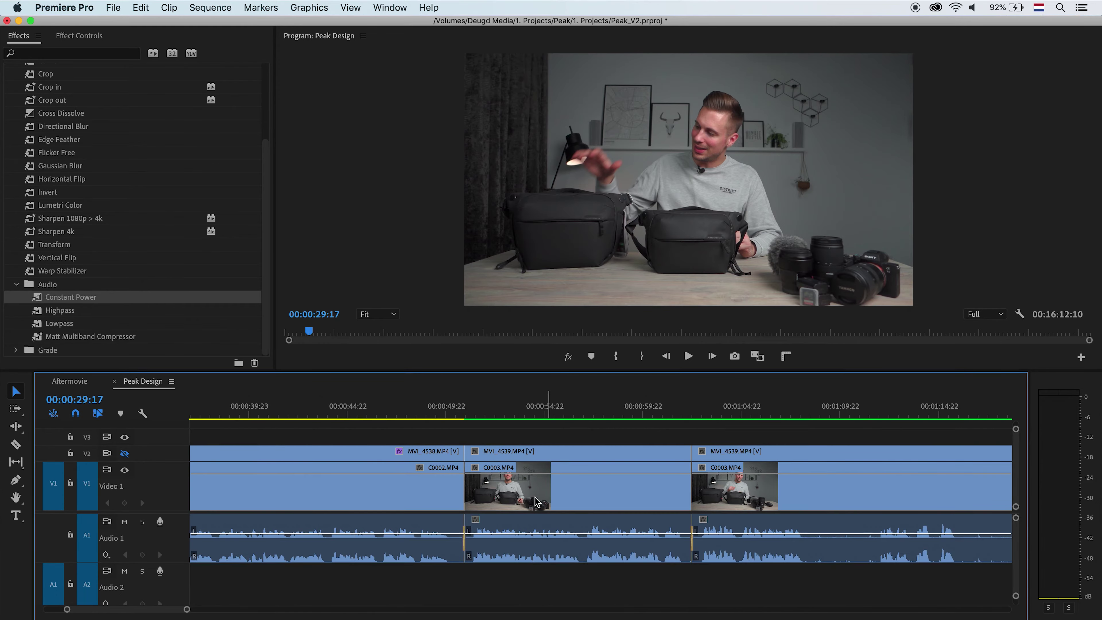
left_click(485, 421)
key("space")
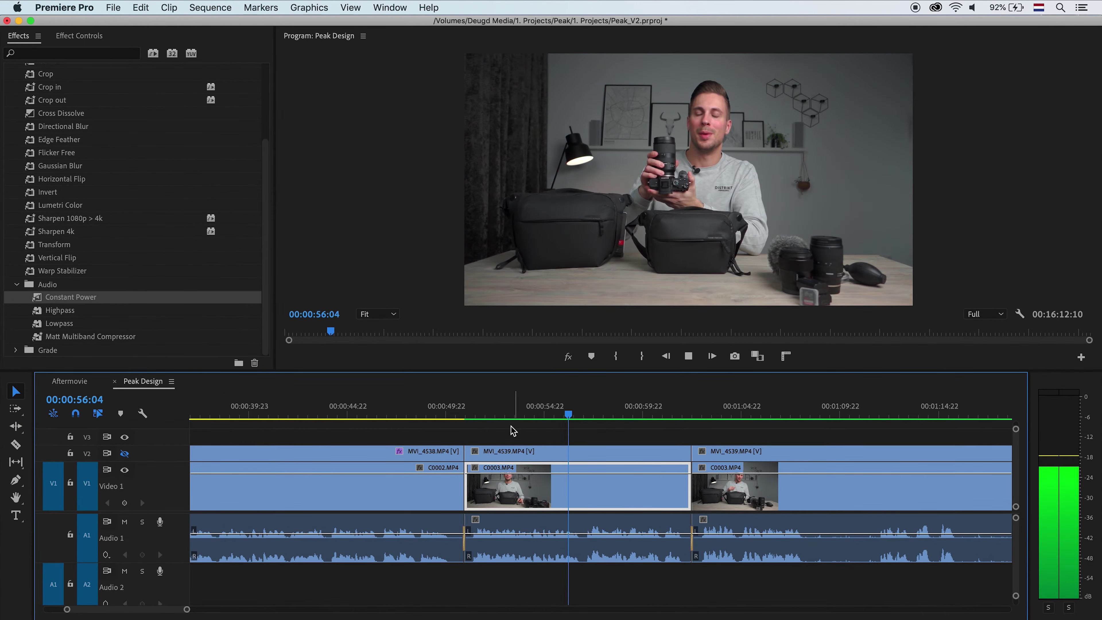
left_click(492, 415)
Normalize the middle MVI_4539 clip's audio gain to a -6 dB max peak.
right_click(522, 522)
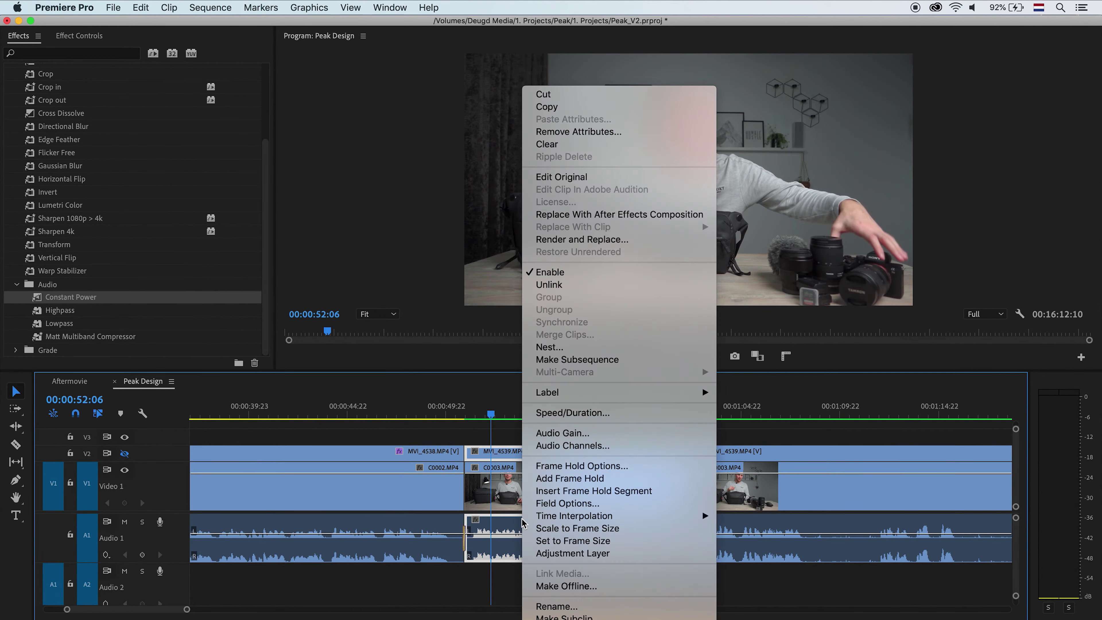
left_click(567, 434)
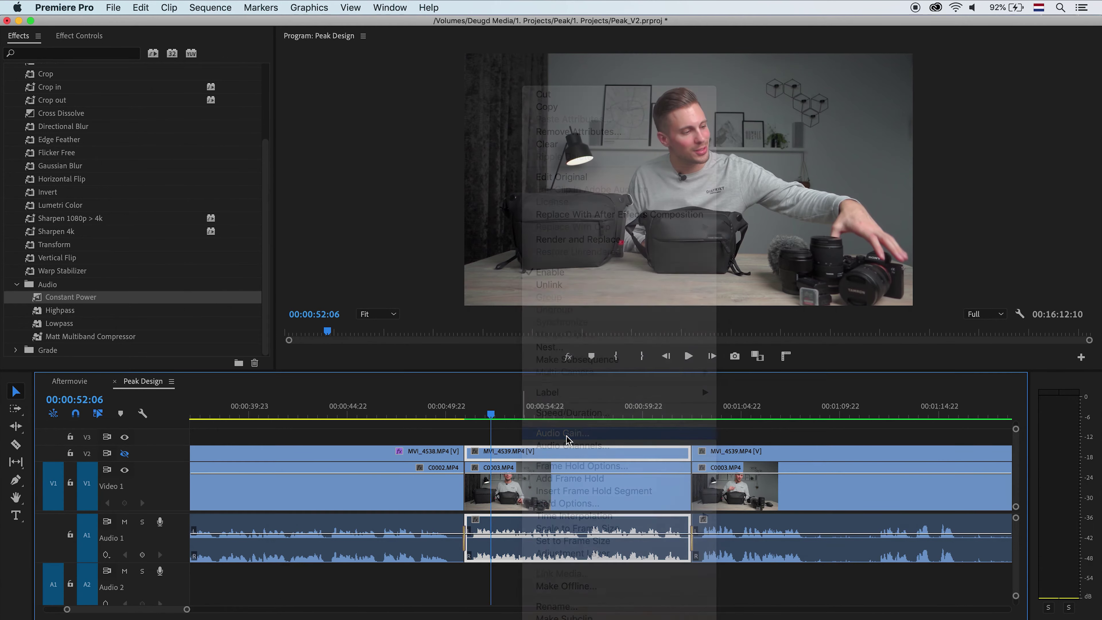
left_click(559, 332)
type("-6")
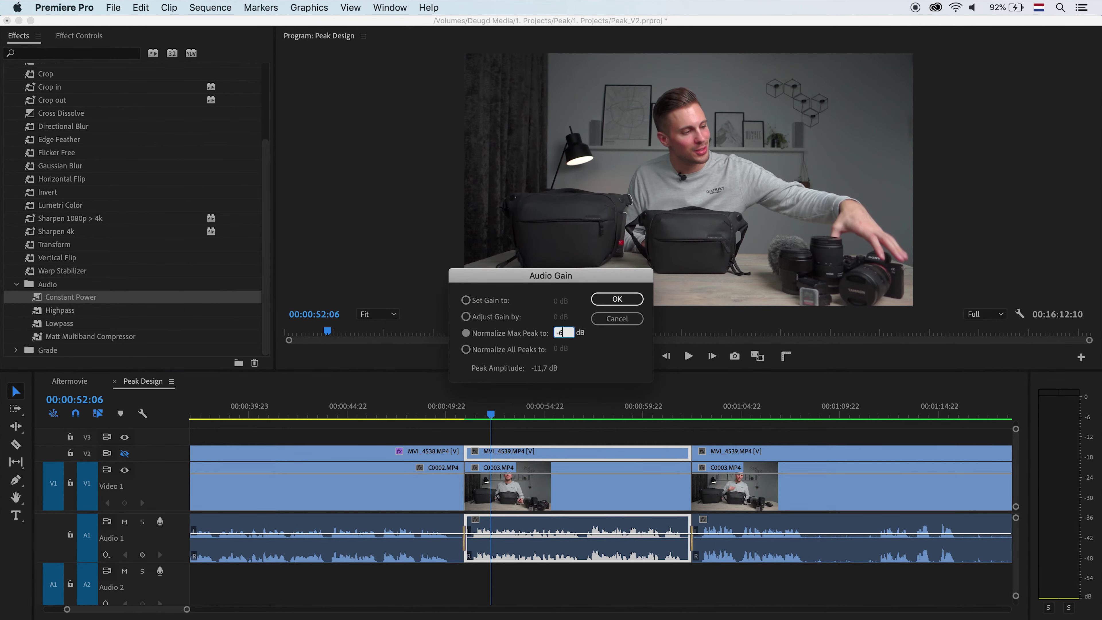
key("Return")
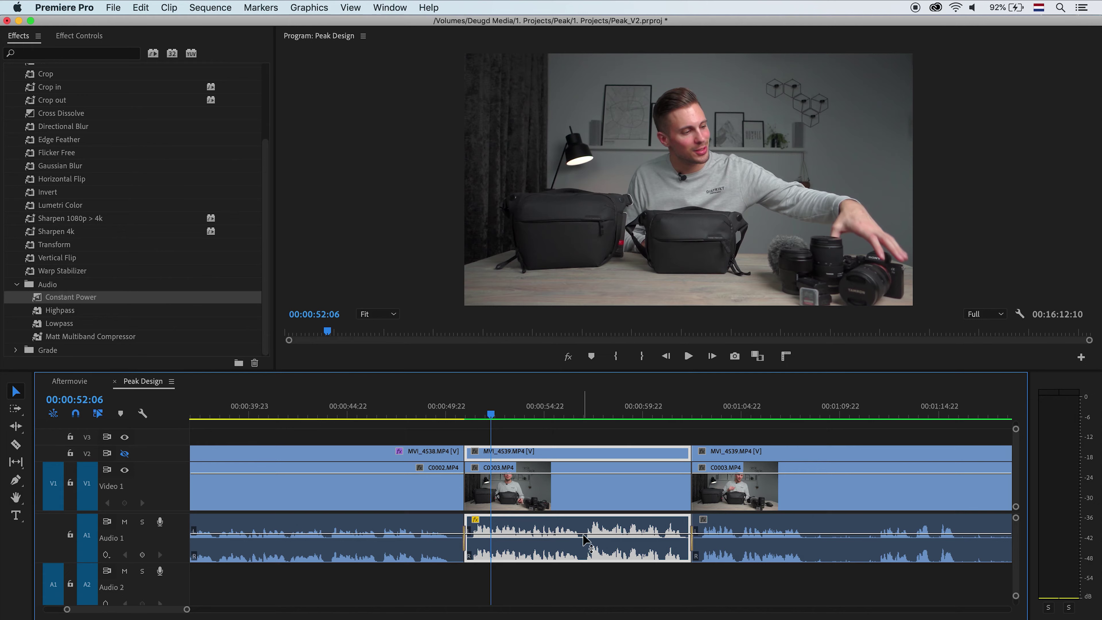
Add two volume keyframes on the middle clip's audio, raise the second, and replay the section.
key("space")
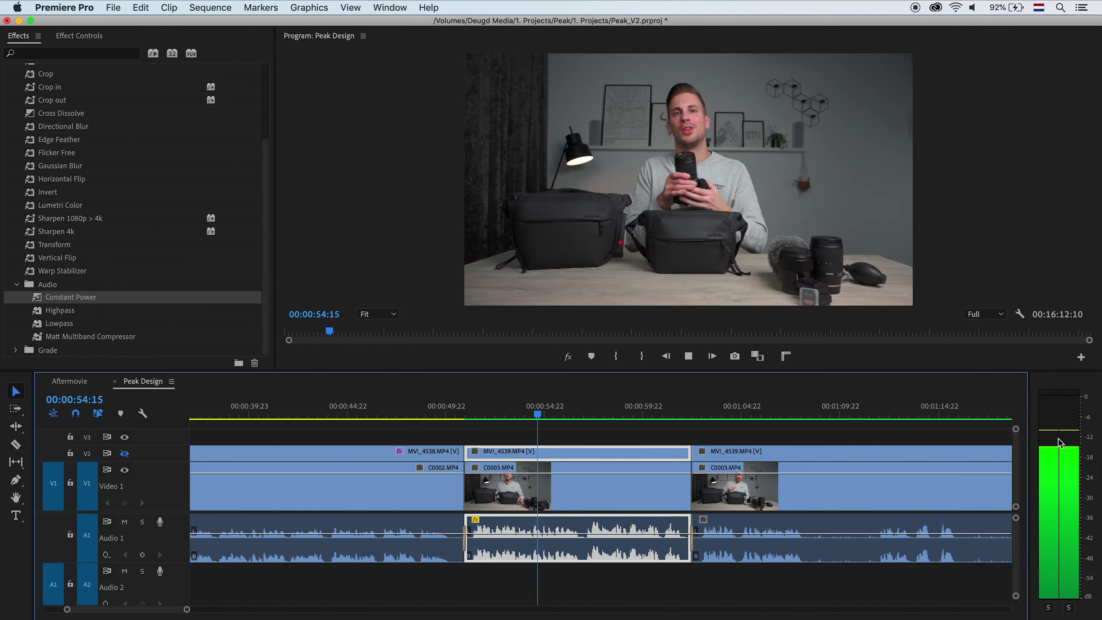
key("space")
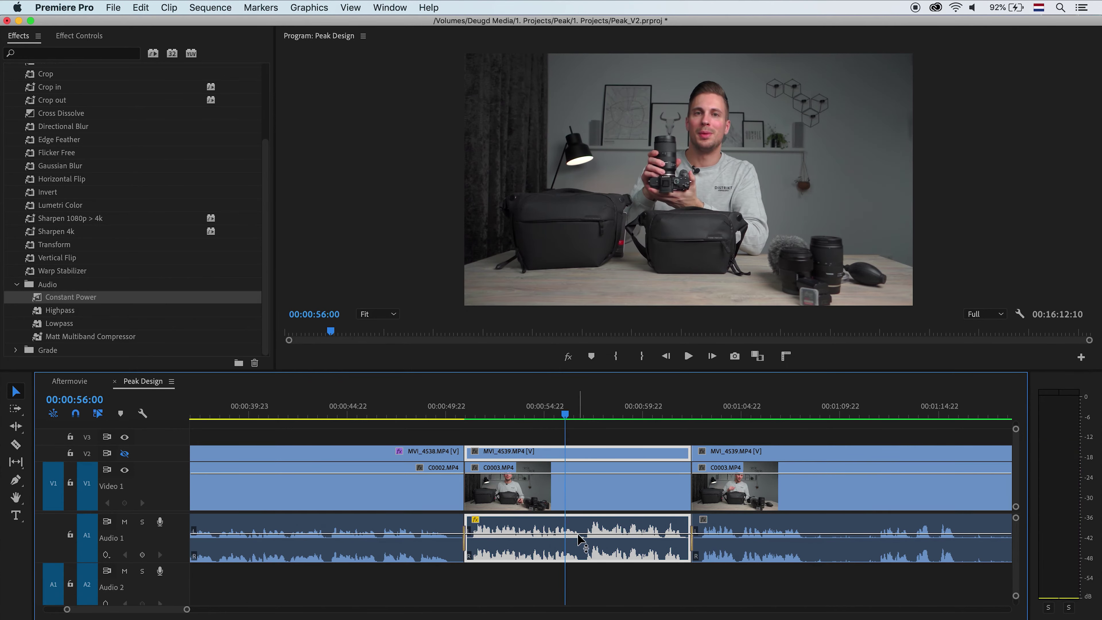
left_click(580, 534, "super")
left_click(545, 534, "super")
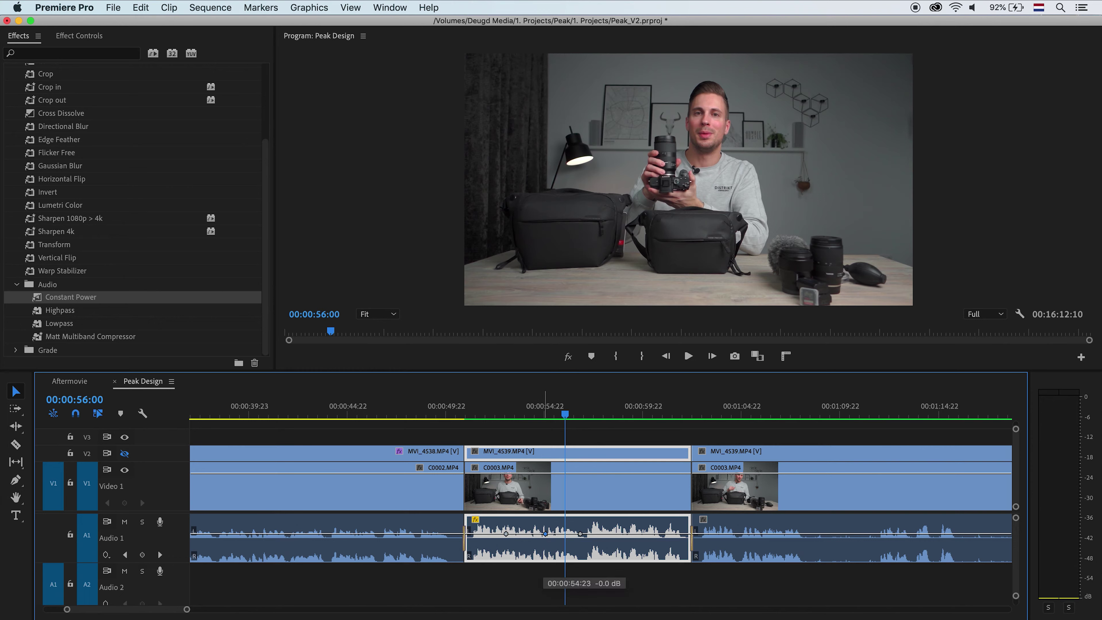
left_click_drag(545, 534, 545, 529)
left_click(517, 415)
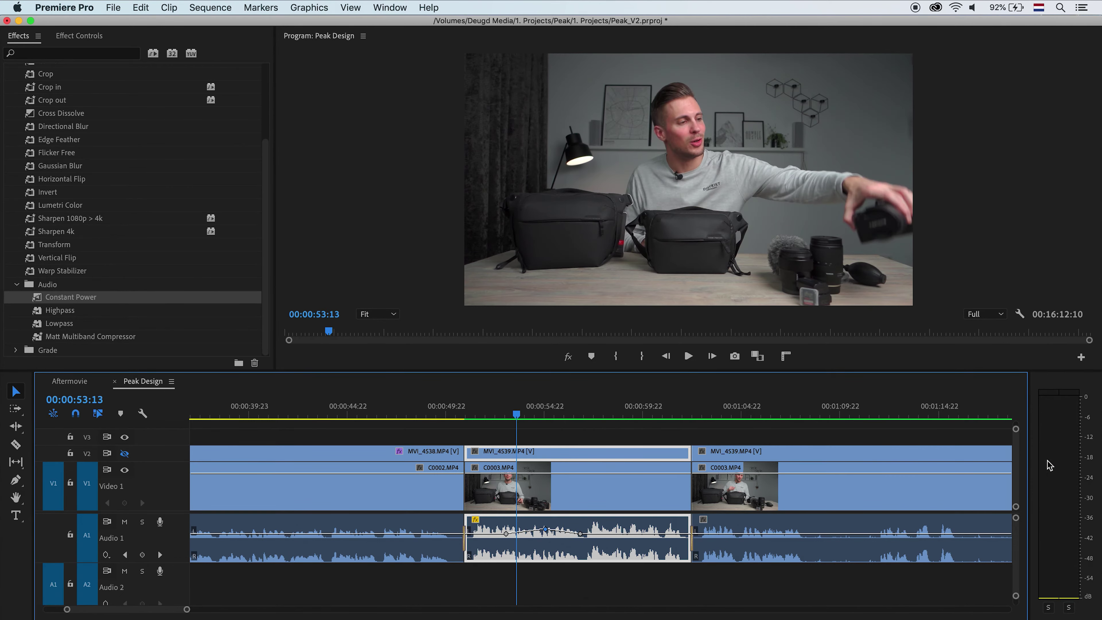
key("space")
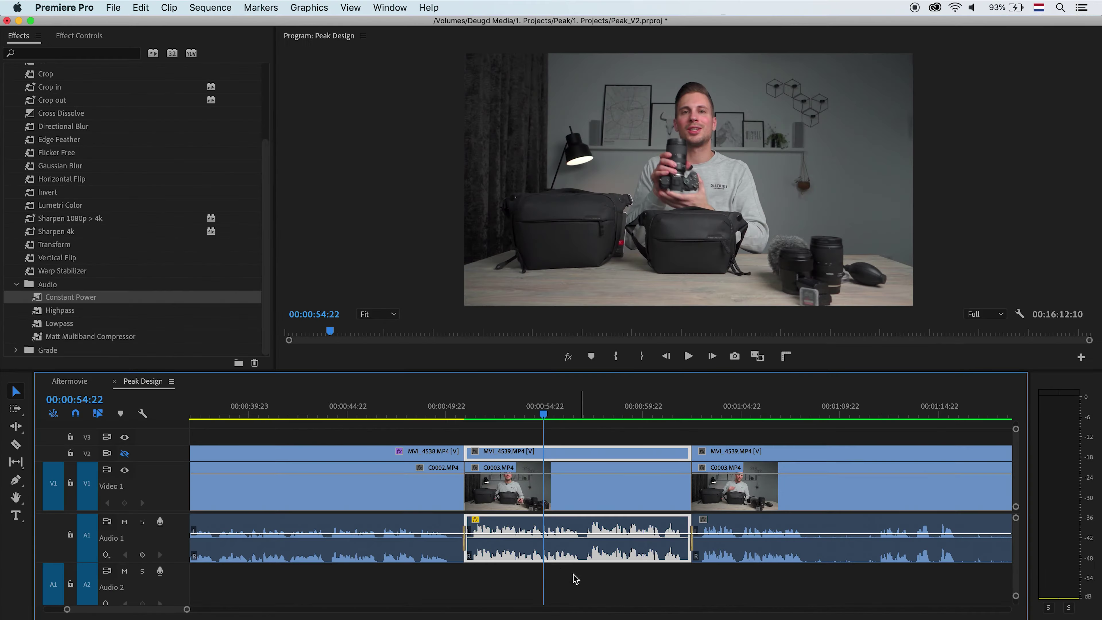
Apply Matt Multiband Compressor to the middle audio clip and review its settings in Effect Controls.
left_click(113, 336)
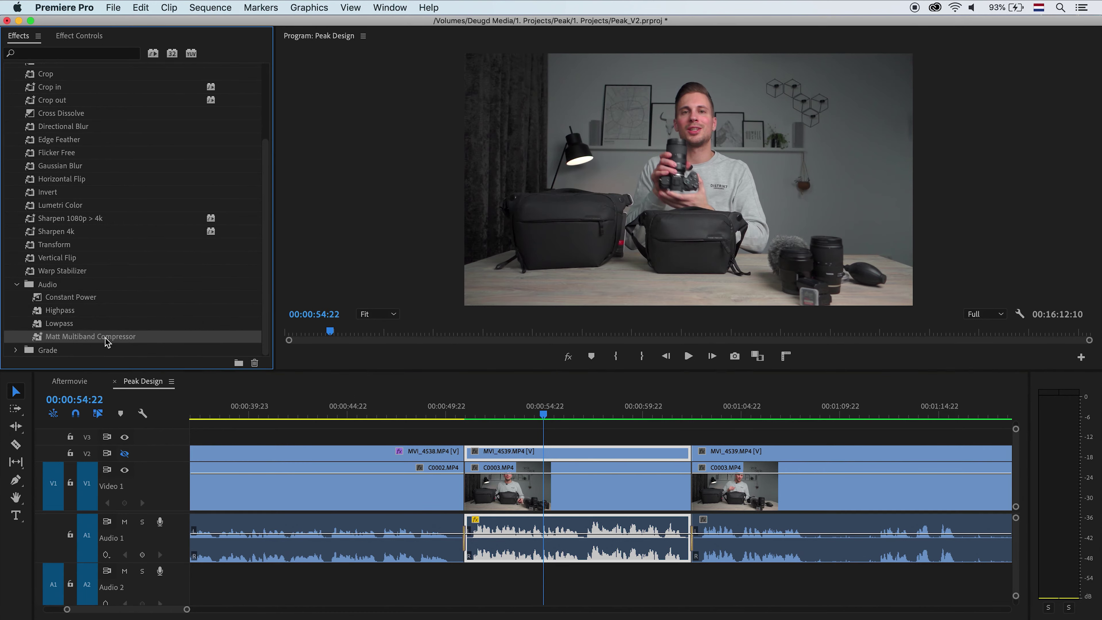
left_click_drag(99, 340, 508, 523)
left_click(89, 36)
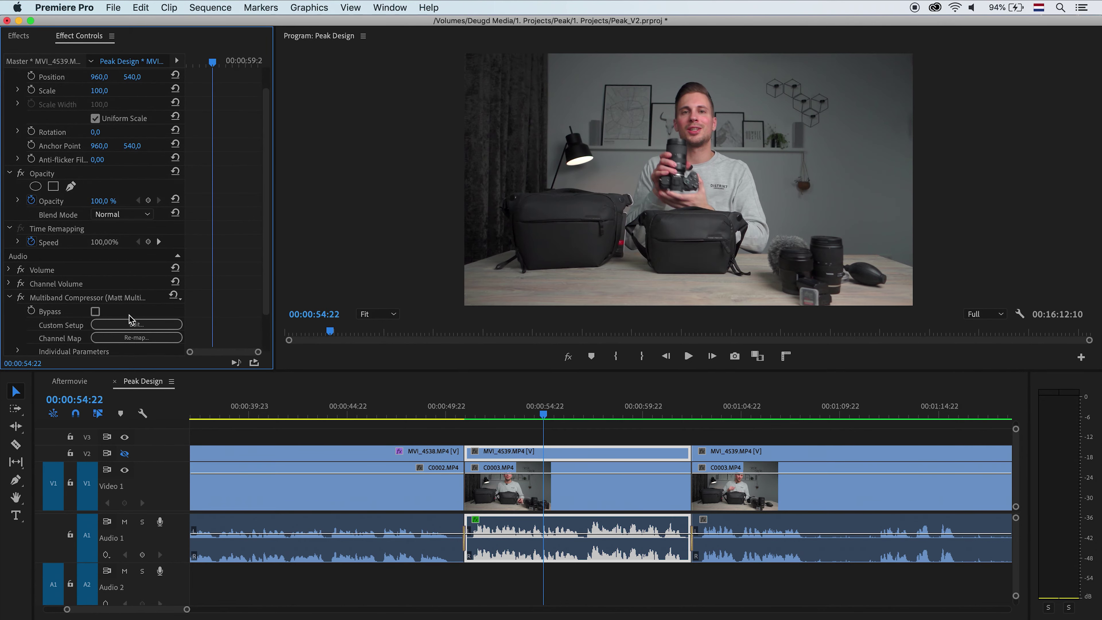
left_click(134, 324)
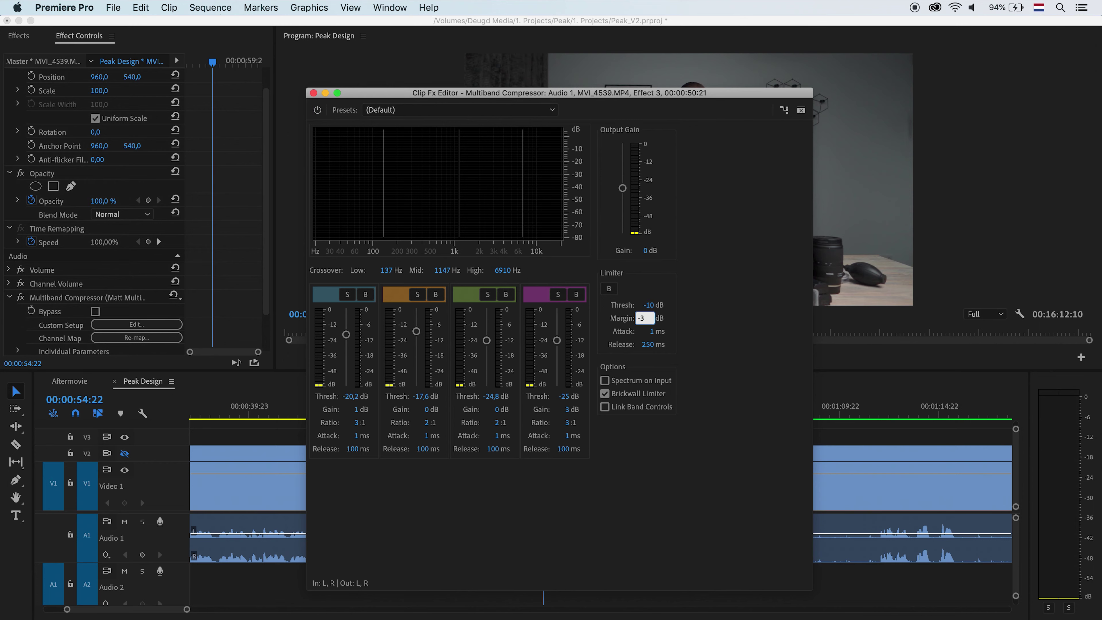
key("super+w")
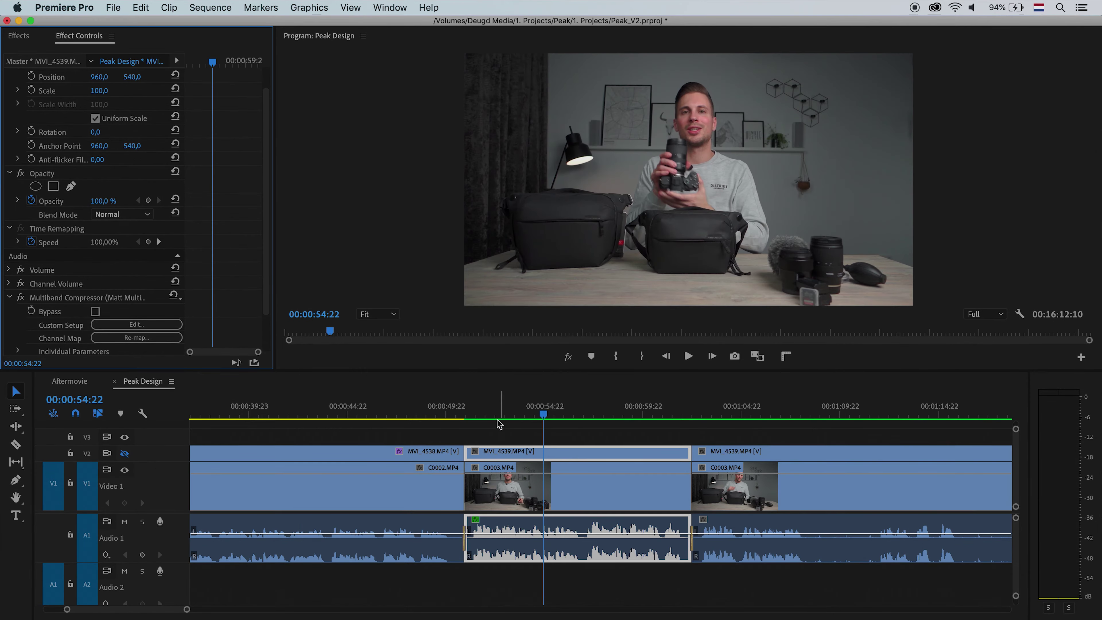
left_click(498, 424)
key("space")
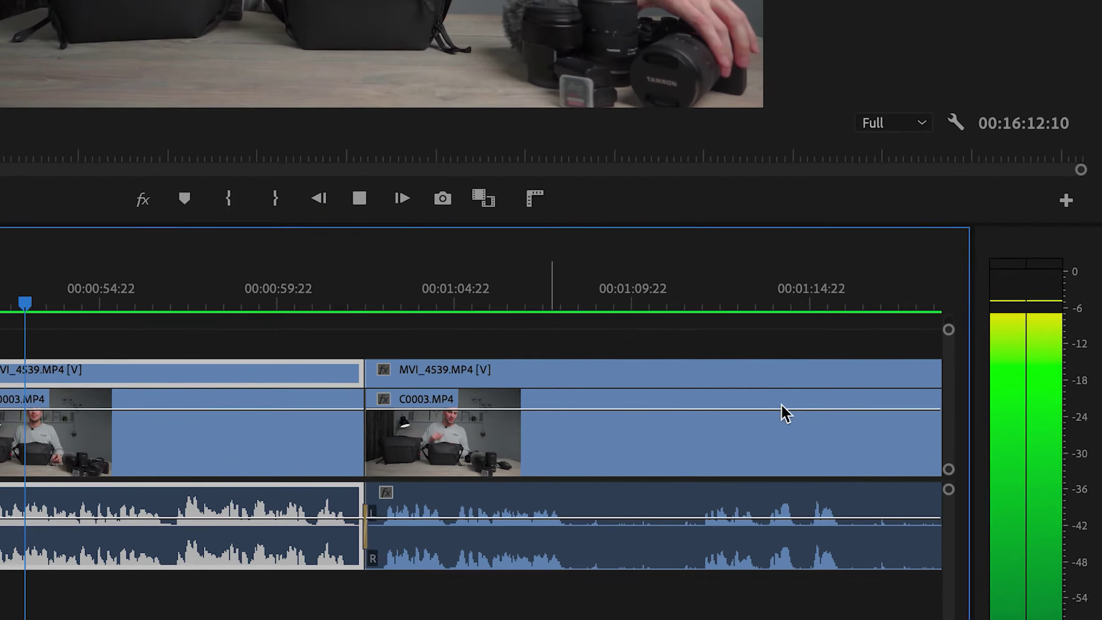